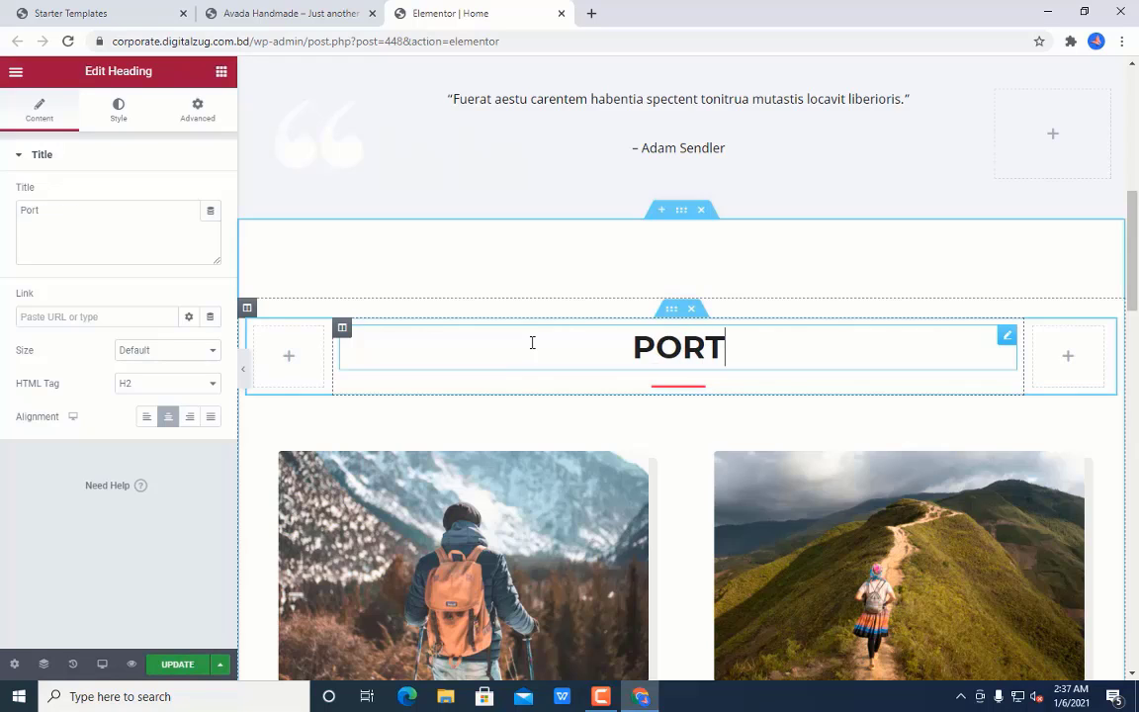
- Complete the heading above the two trekking images so it reads "Portfolio"
type("foli")
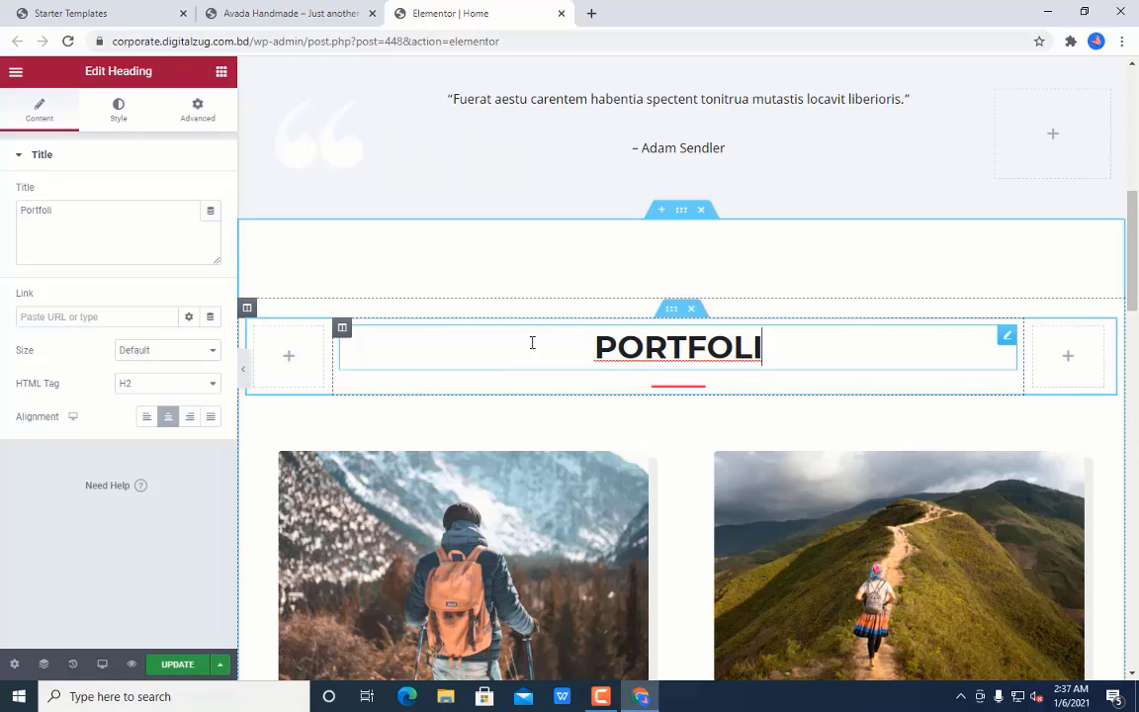
type("o")
scroll(841, 442, "down", 2)
scroll(788, 443, "down", 3)
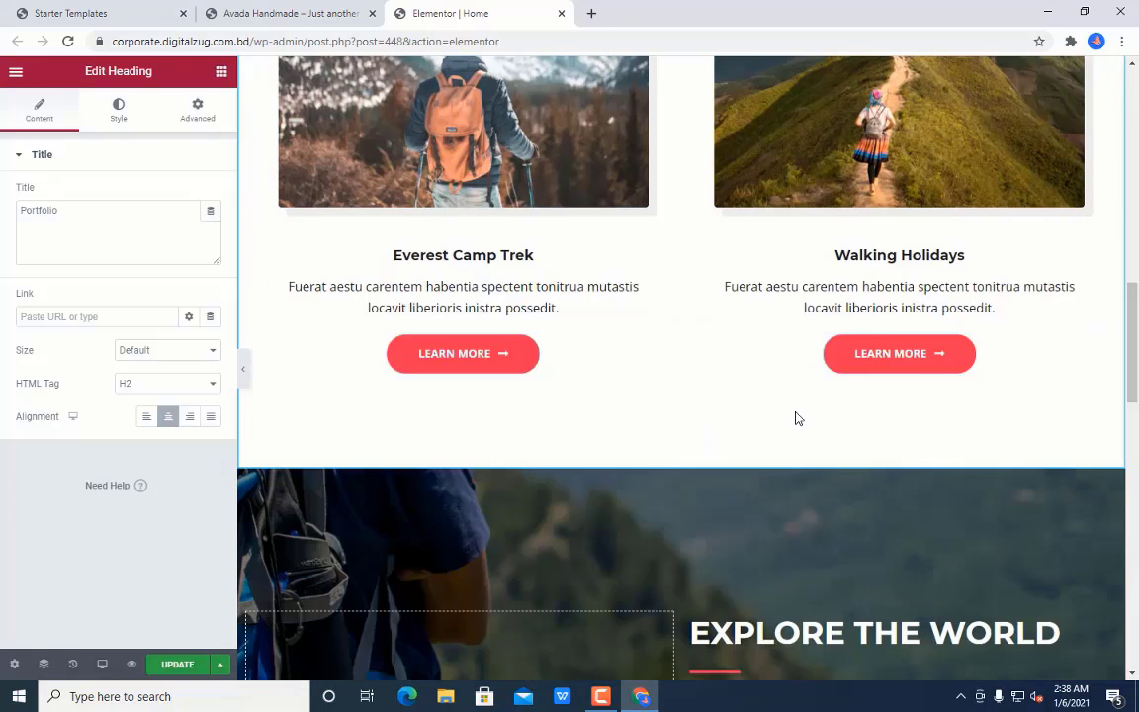
scroll(796, 417, "up", 3)
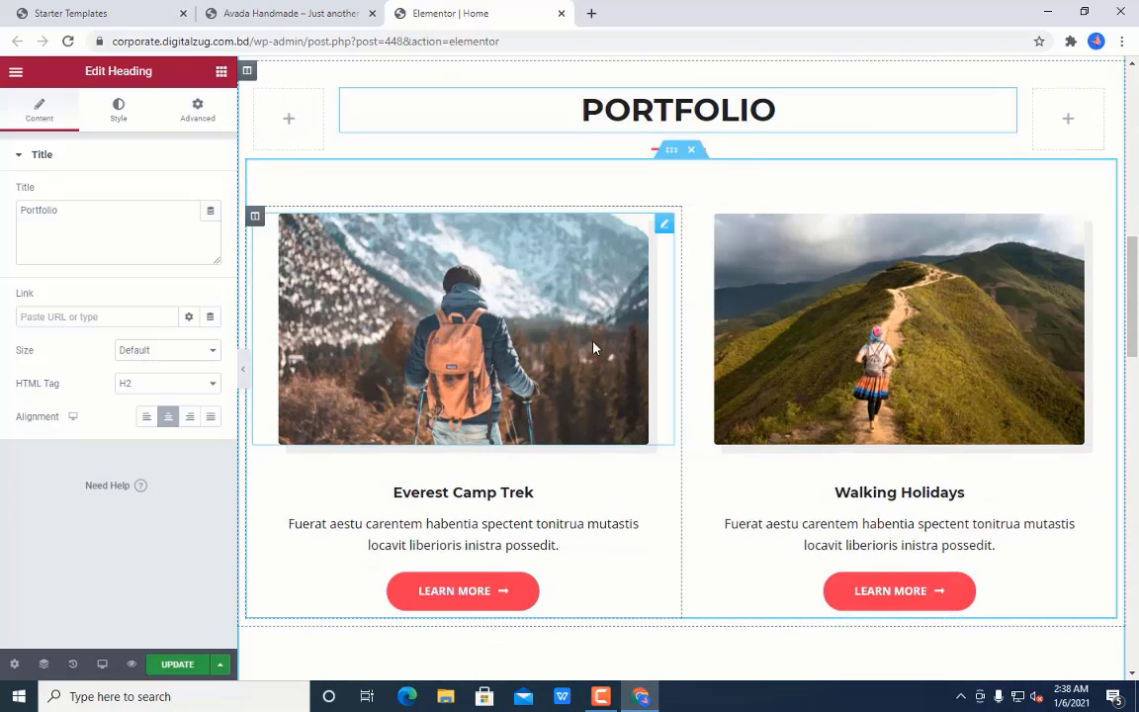
- Replace the description under the Everest Camp Trek title with "Project details", dismissing the editor's hint
left_click(475, 339)
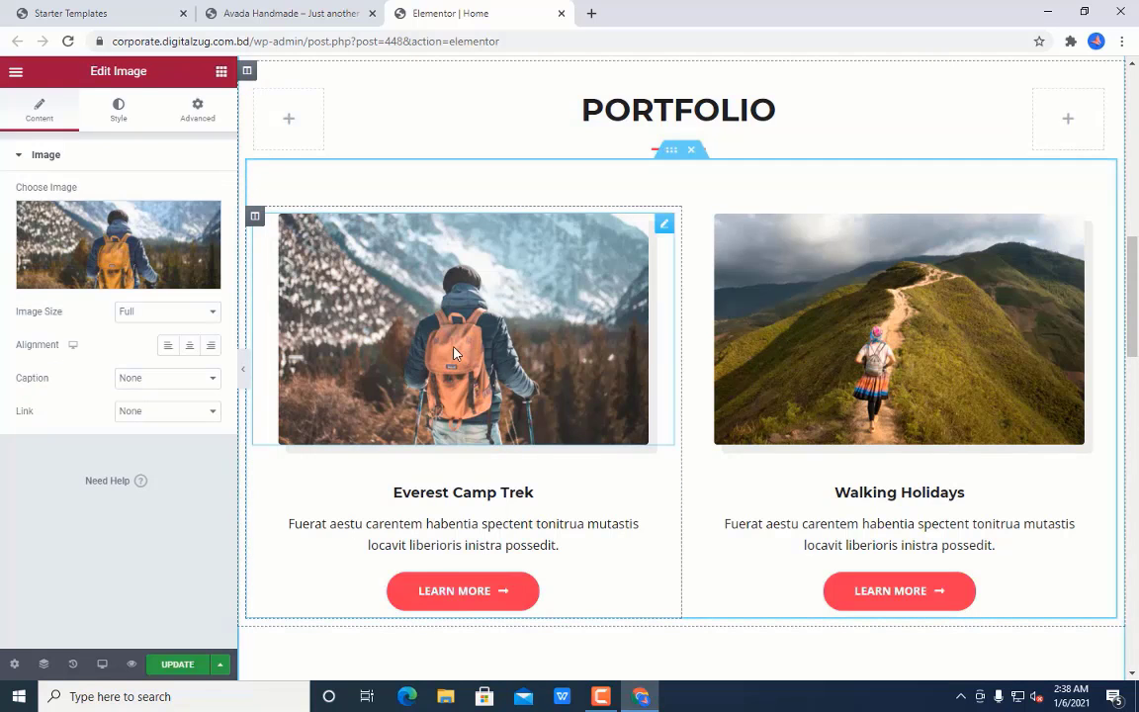
left_click(516, 497)
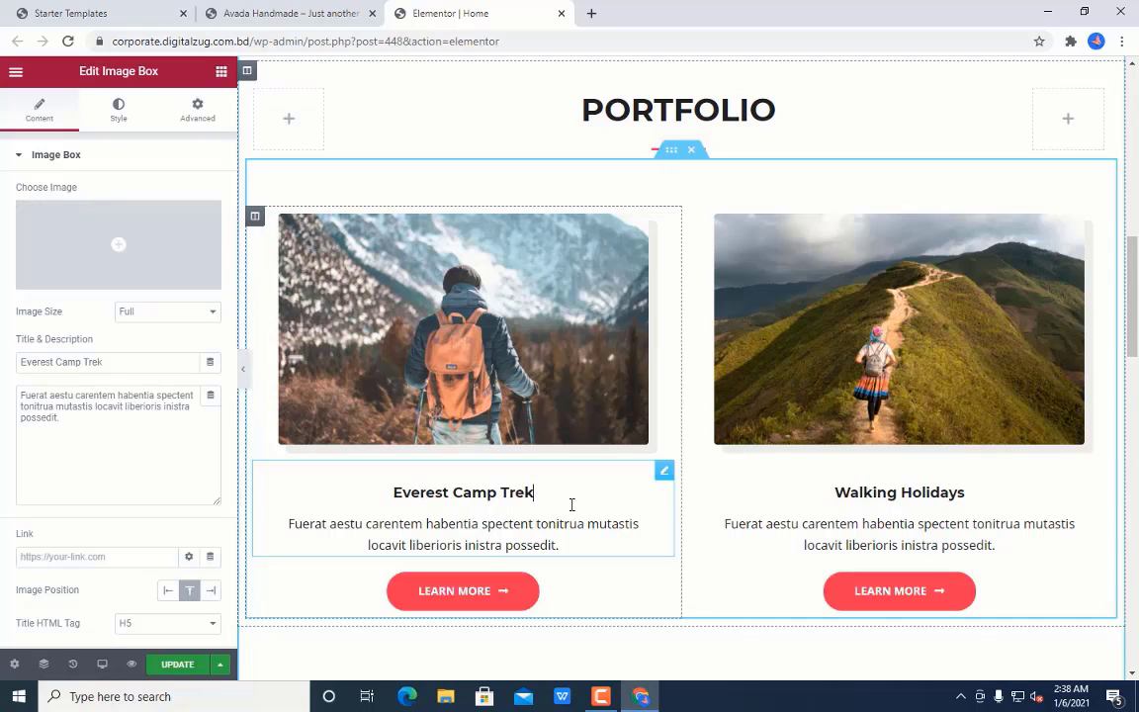
scroll(549, 498, "down", 1)
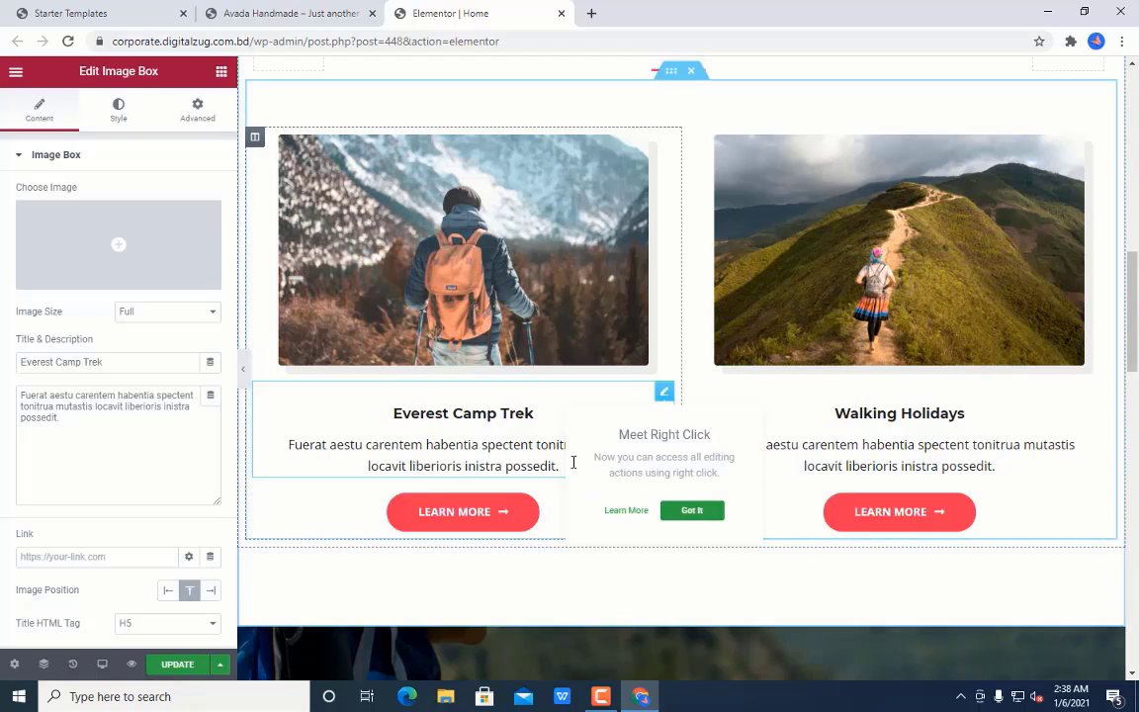
left_click(689, 511)
left_click(514, 445)
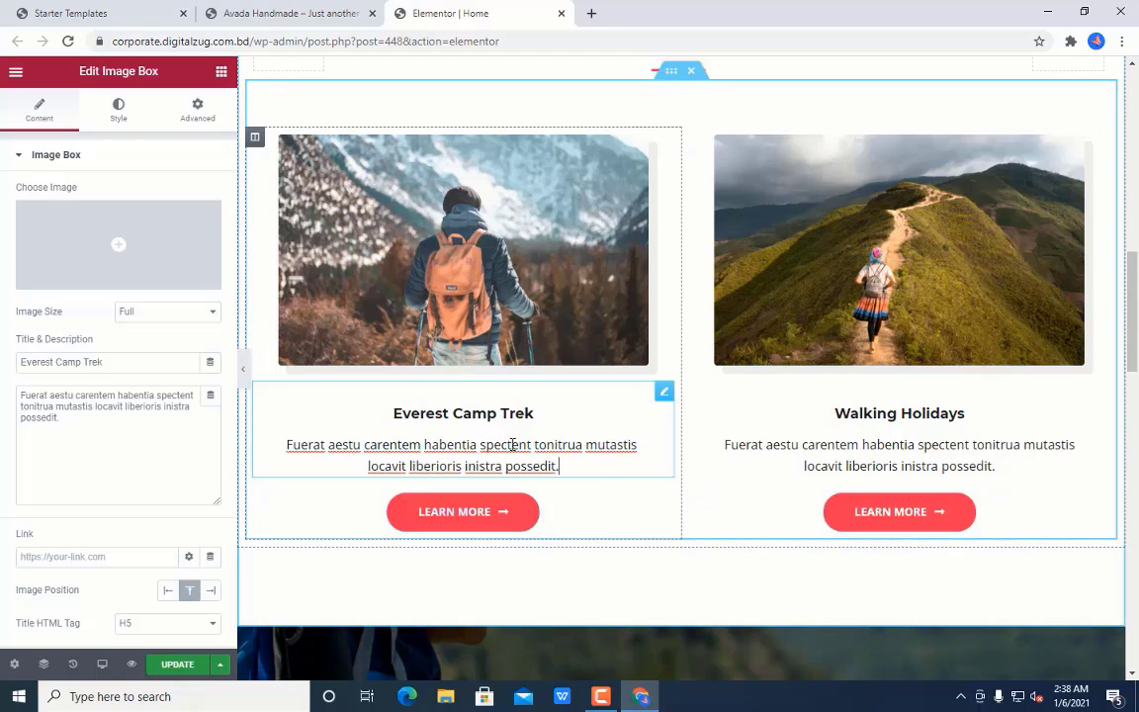
left_click_drag(578, 467, 303, 416)
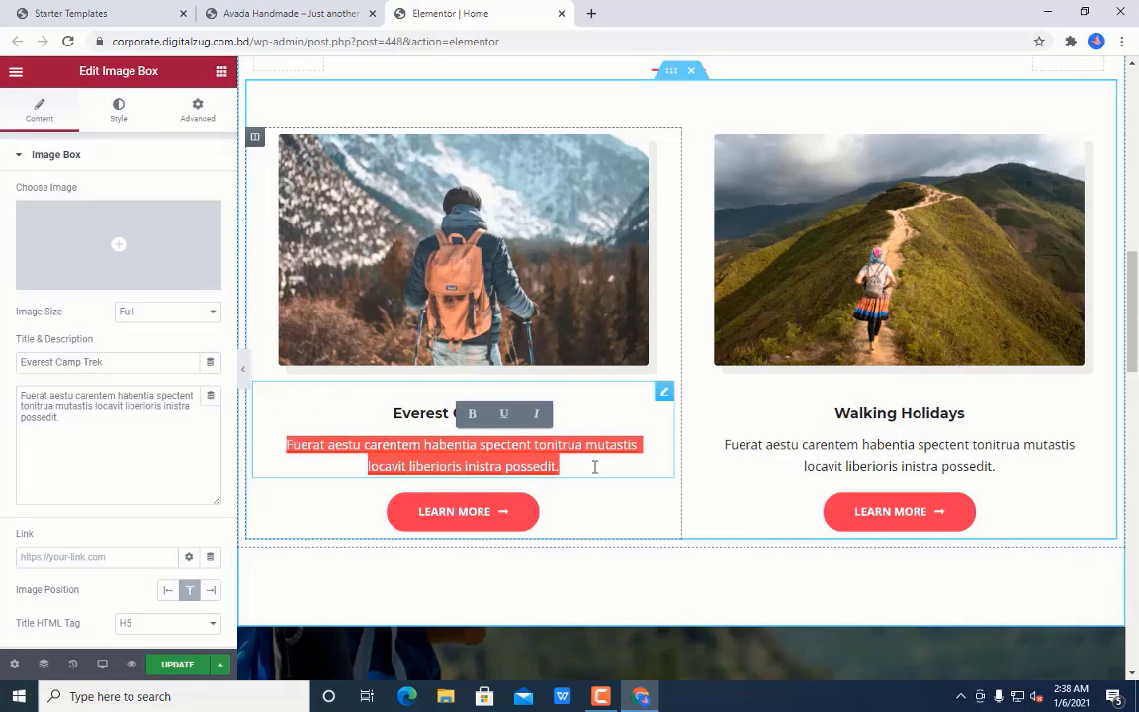
left_click_drag(594, 467, 270, 447)
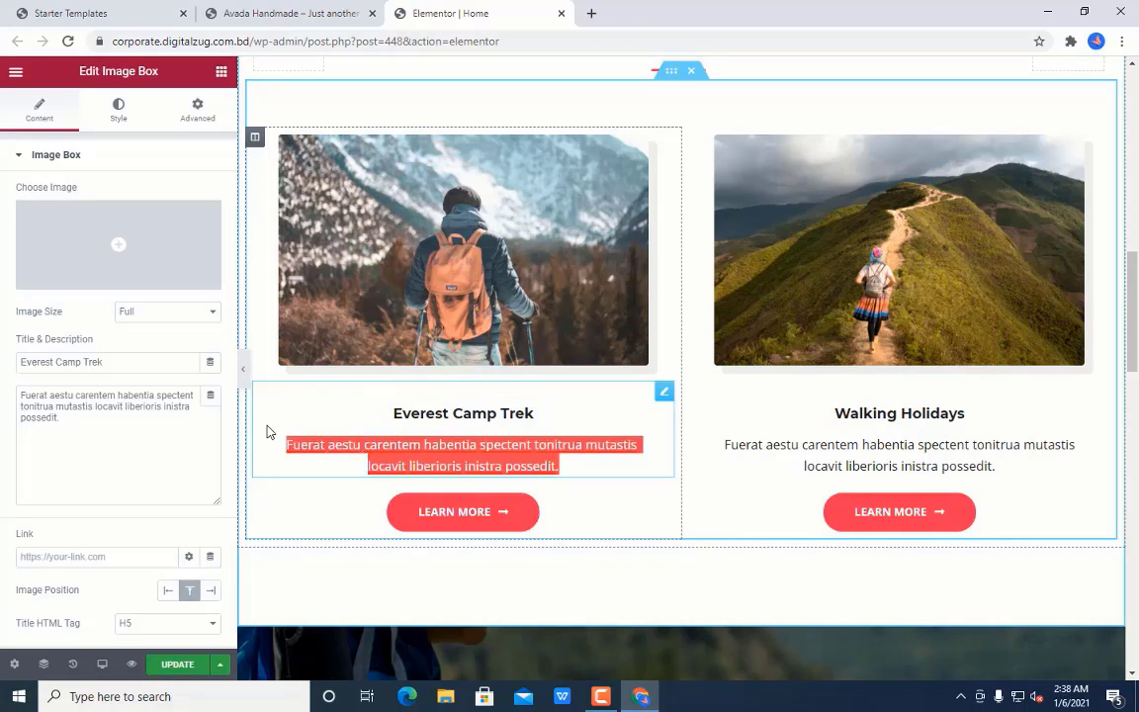
type("Project de")
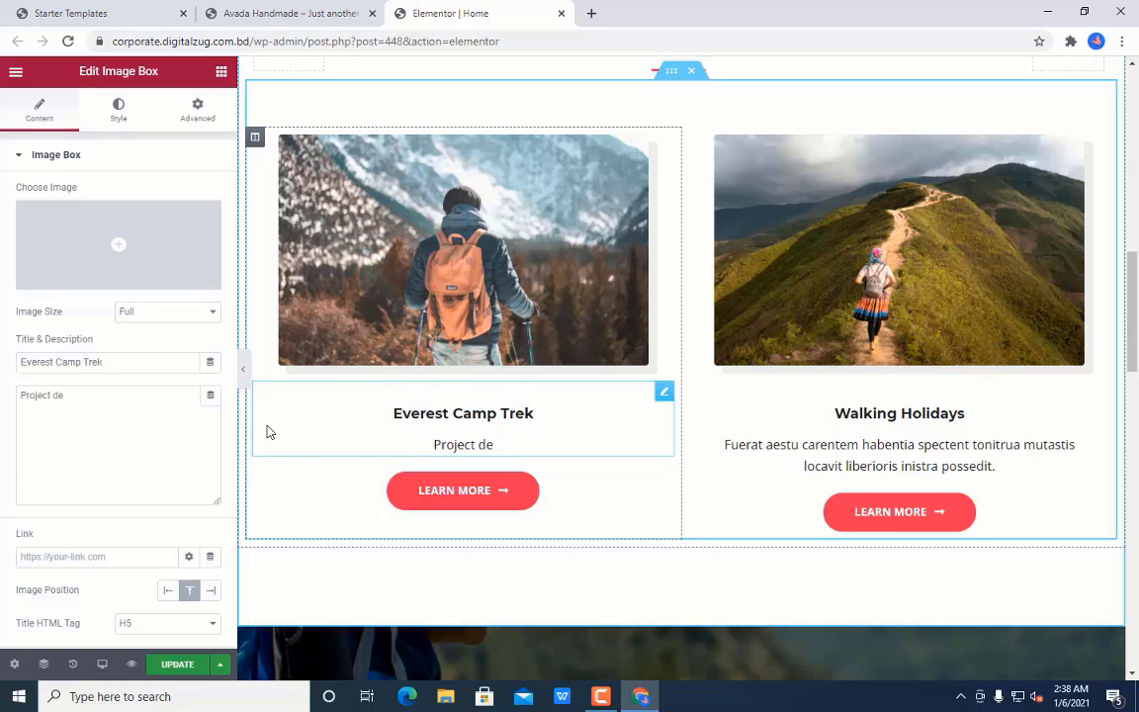
type("tails")
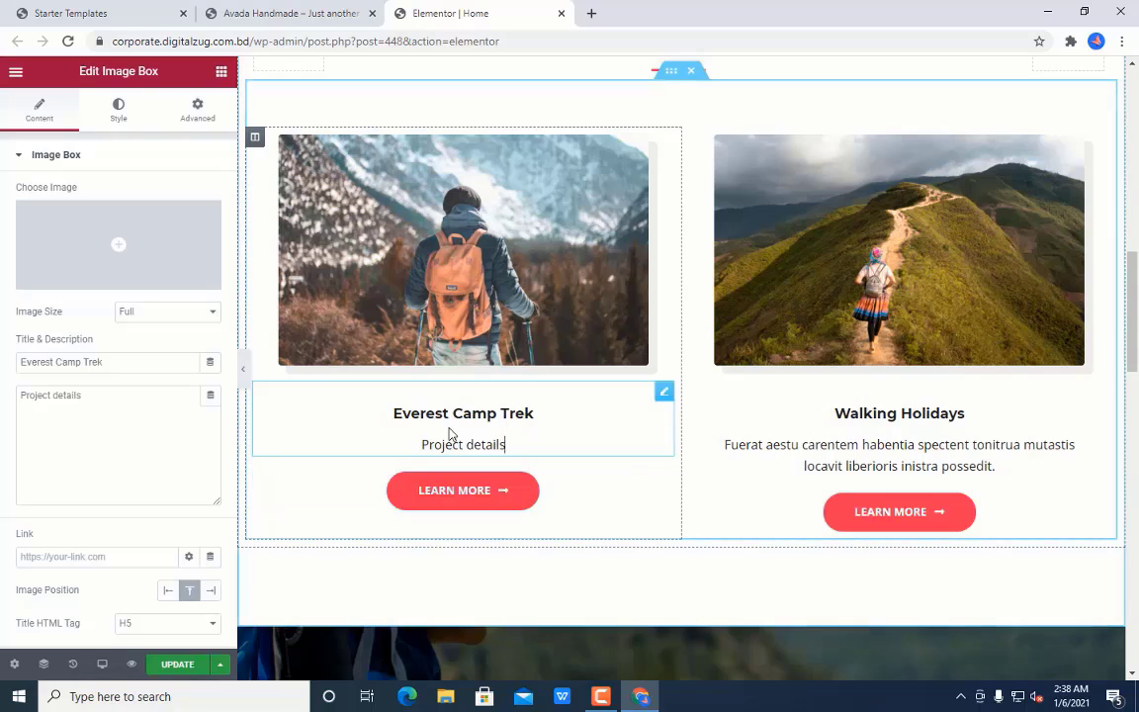
- Change the title under the backpacker image to "Project title"
left_click_drag(421, 409, 372, 408)
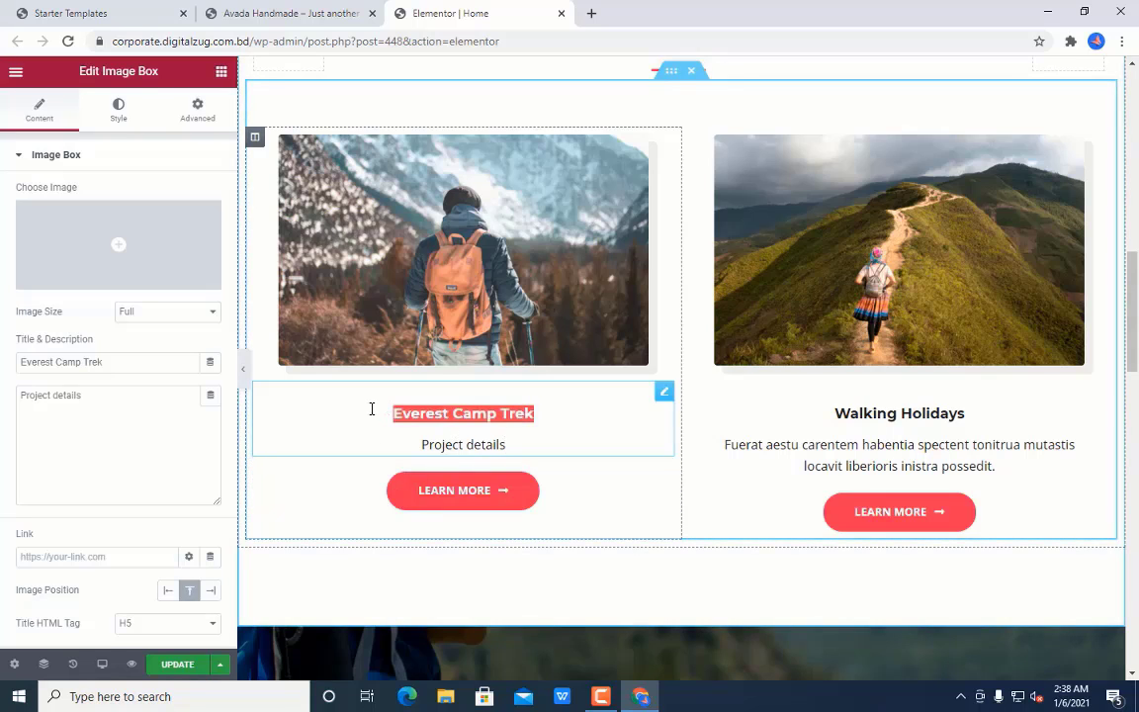
type("Proje")
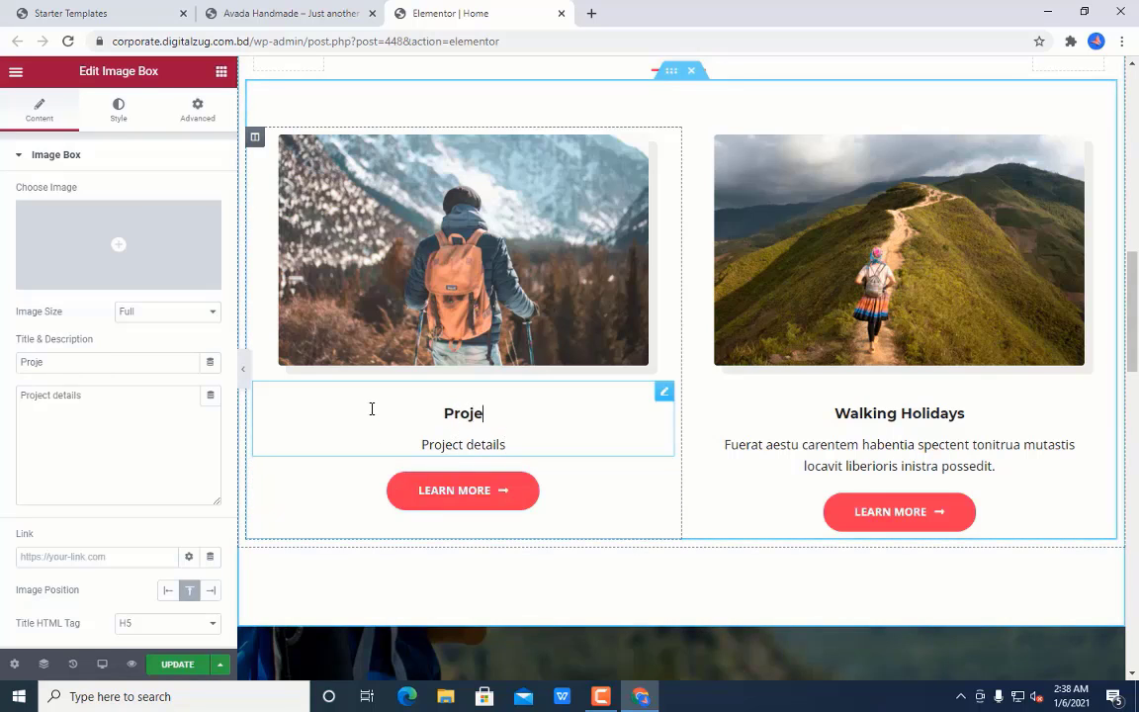
type("ct title")
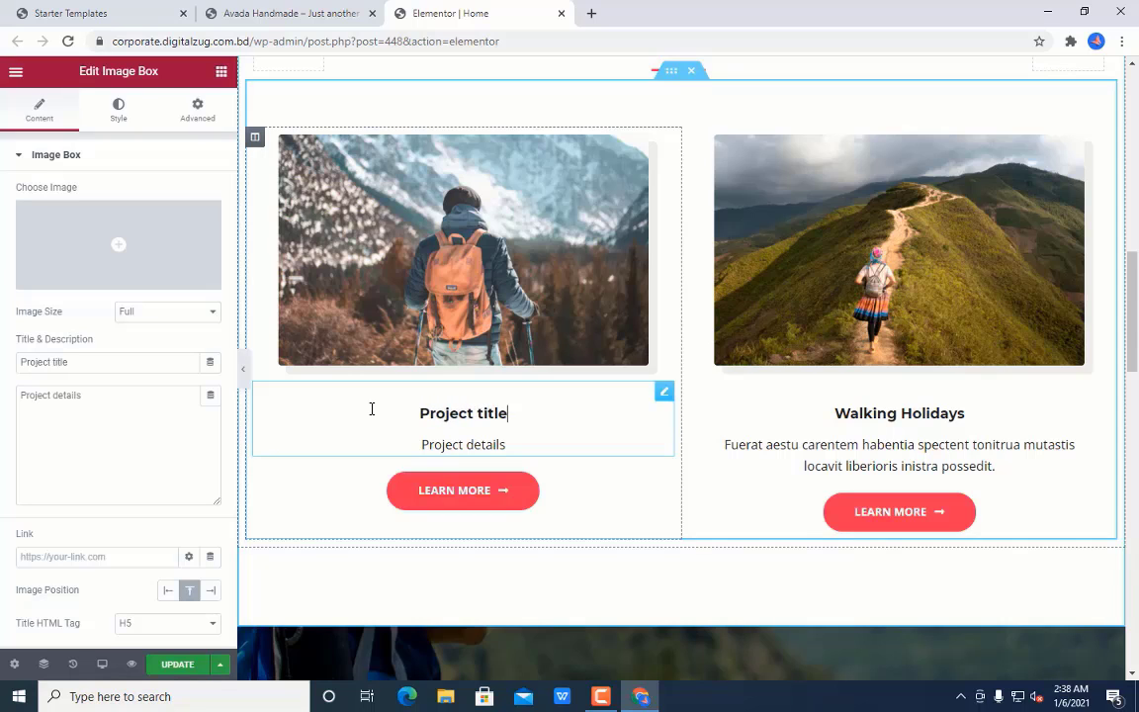
- Examine the text, link and icon settings of the Learn More button under the Project title block
left_click(502, 490)
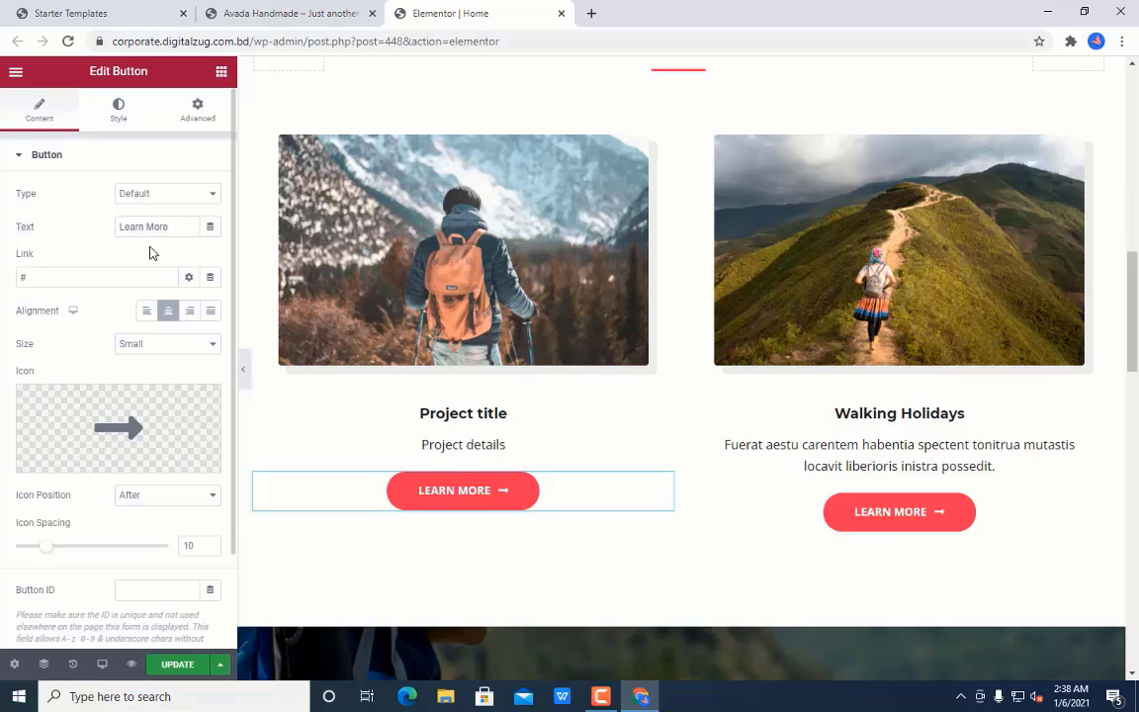
left_click(34, 284)
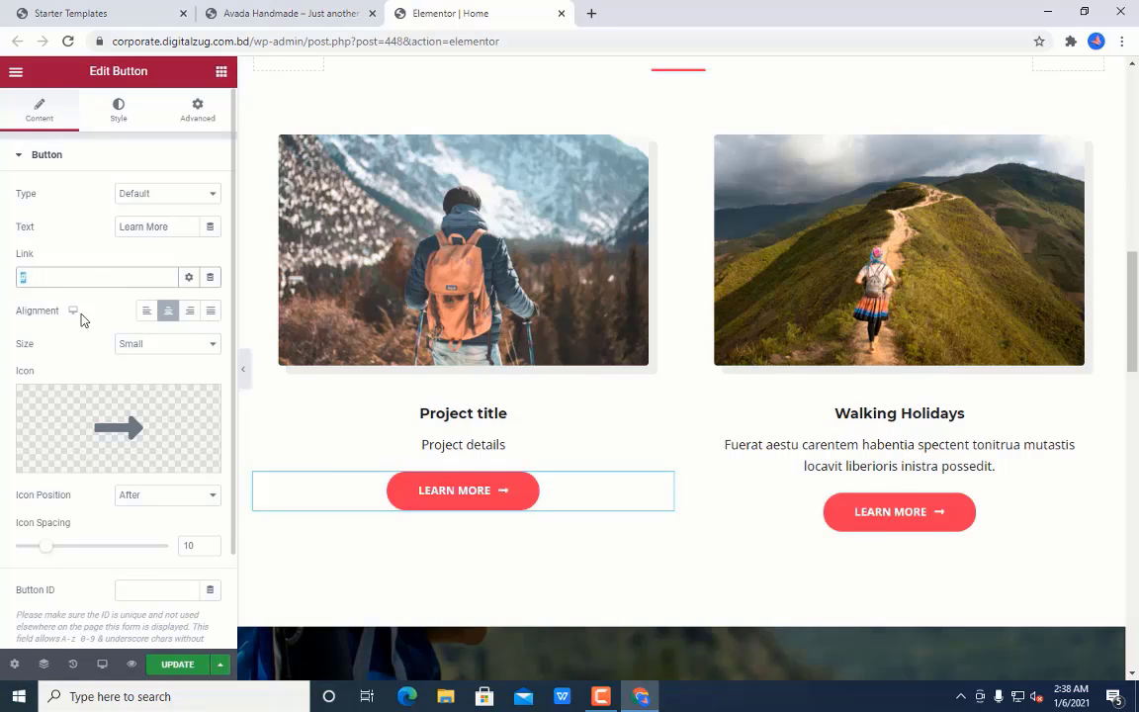
scroll(119, 346, "down", 1)
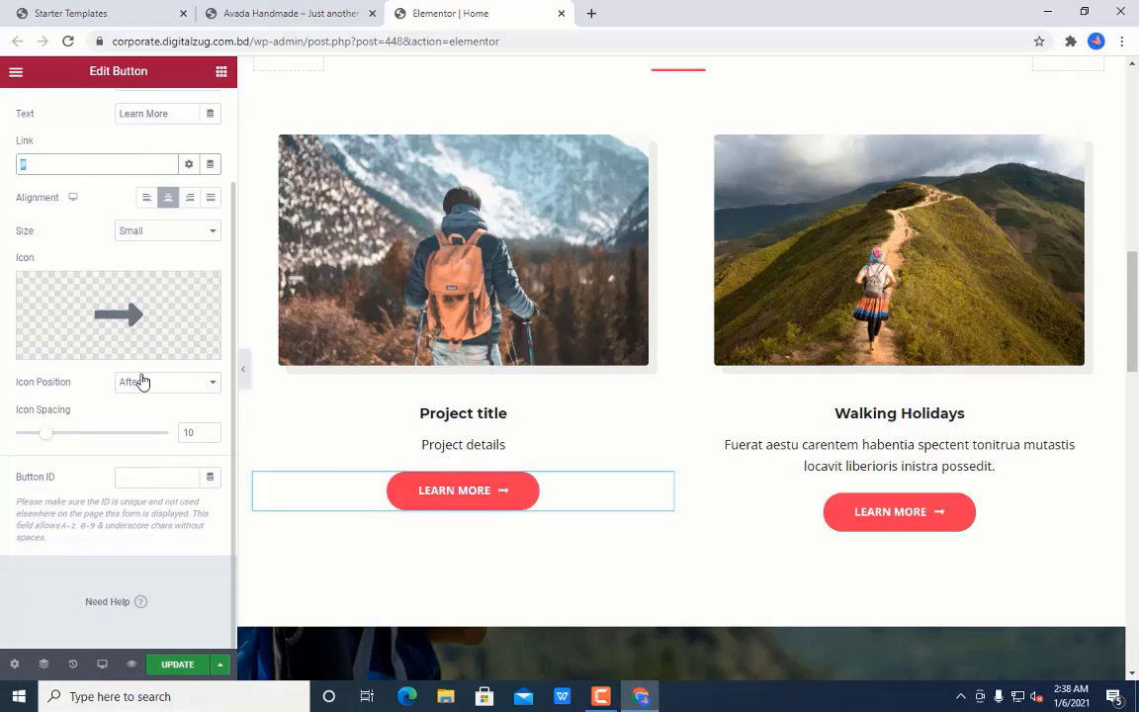
scroll(144, 382, "up", 1)
left_click(152, 227)
key("ctrl+a")
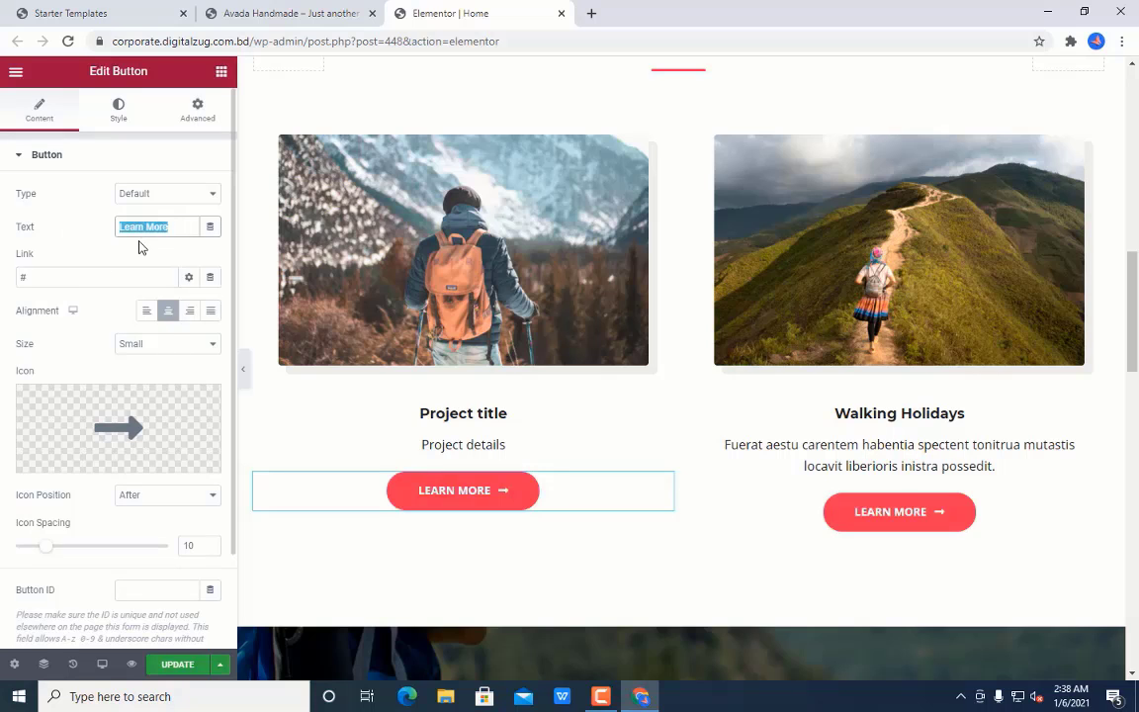
left_click(125, 277)
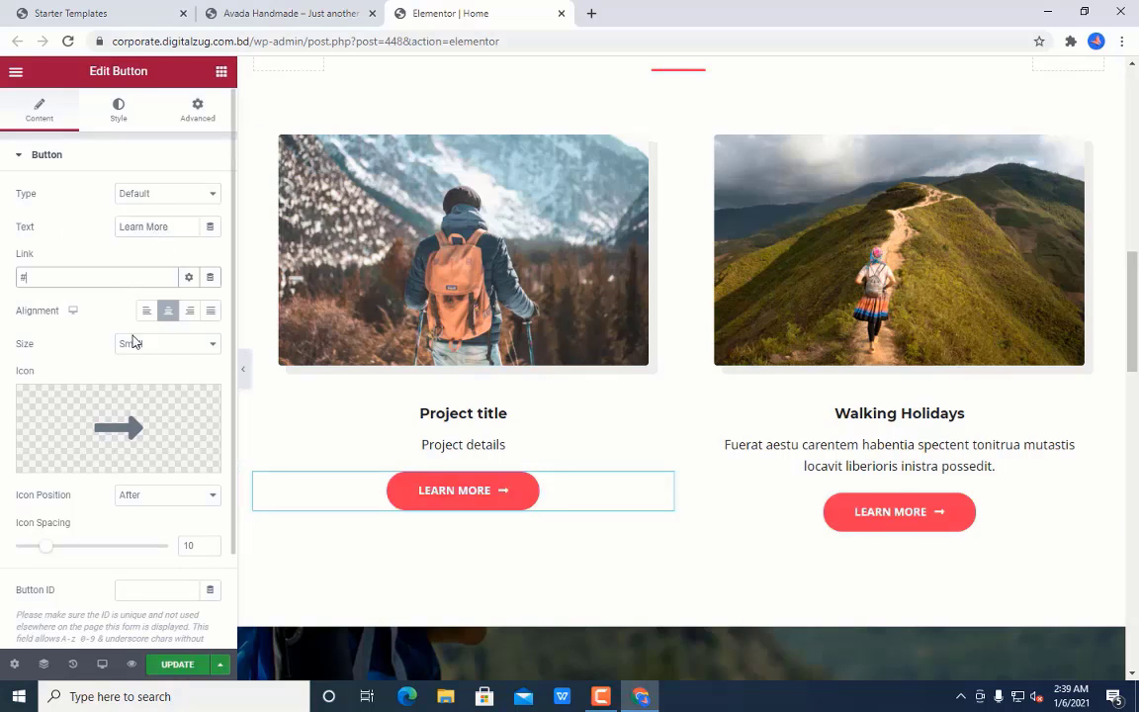
scroll(132, 340, "down", 1)
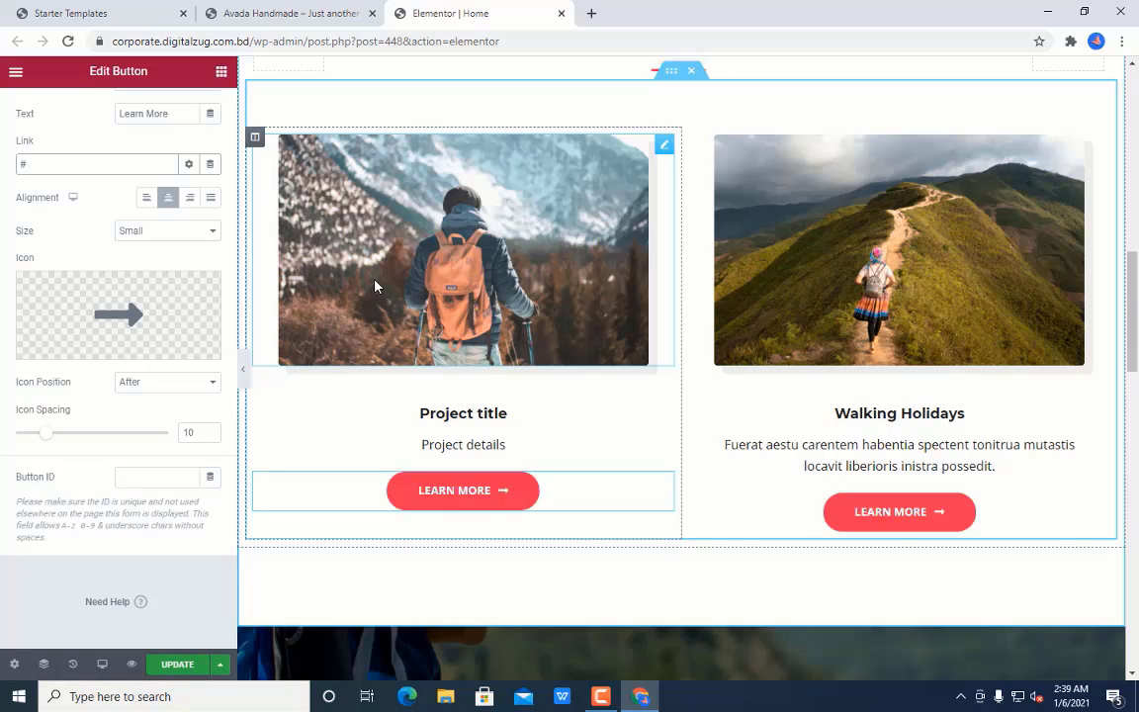
- Look over the page sections and open the testimonial's author and quote texts for inspection
scroll(534, 364, "down", 6)
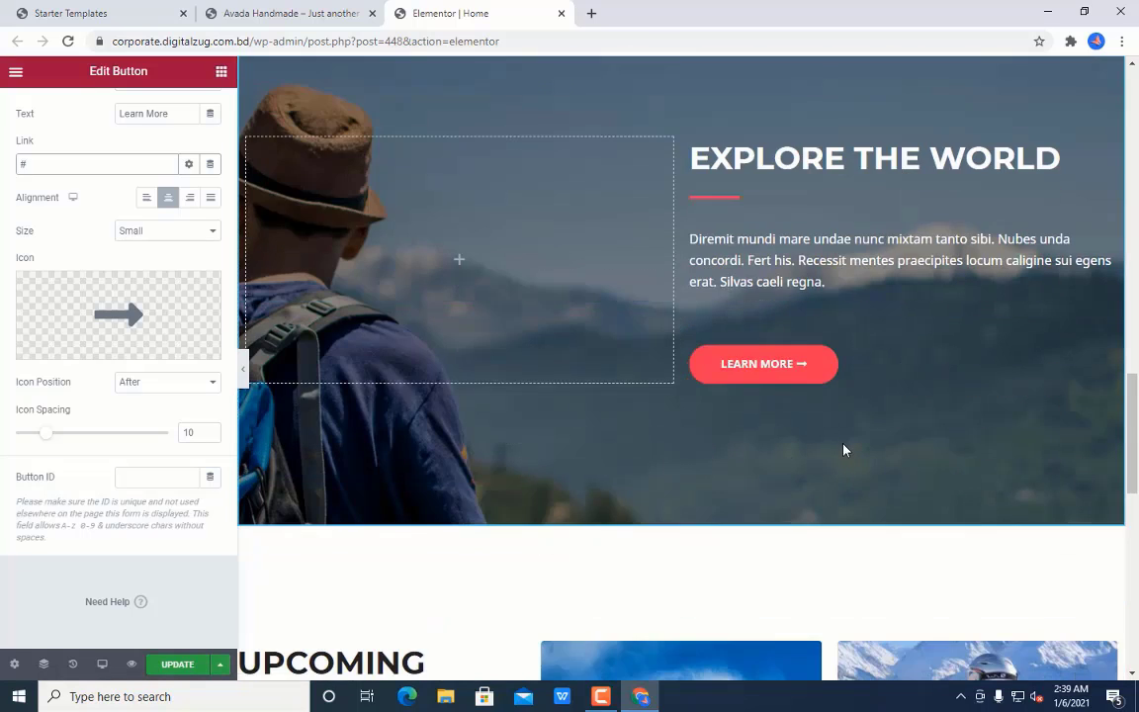
scroll(844, 450, "up", 3)
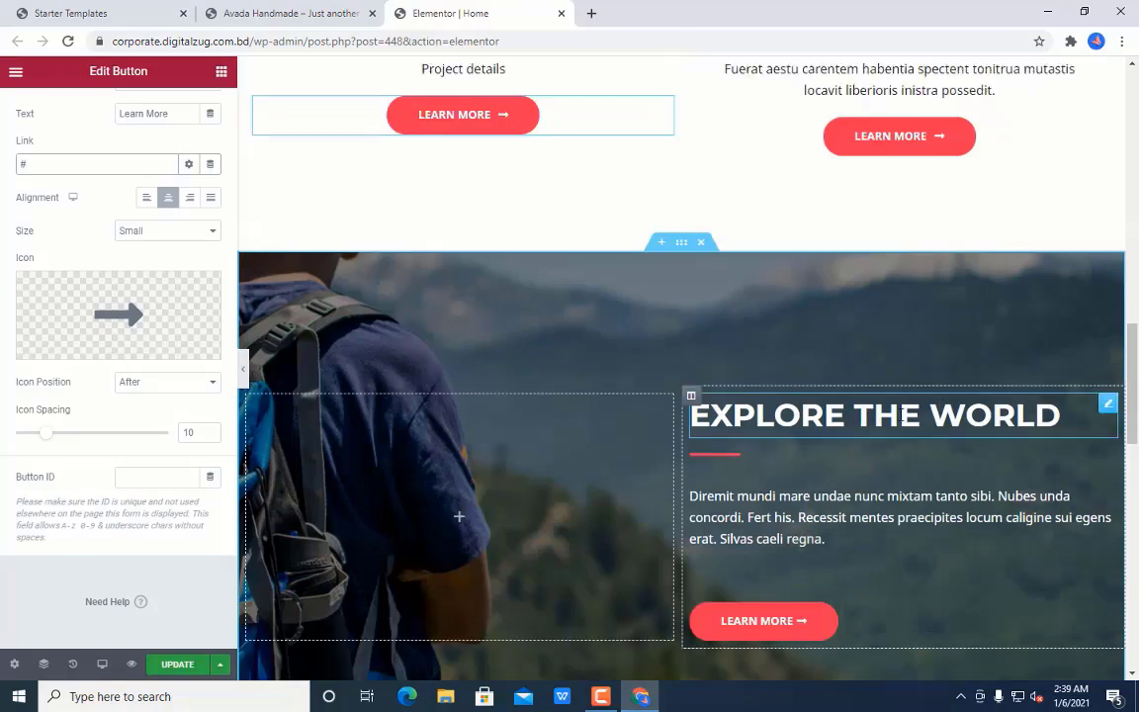
scroll(882, 427, "down", 10)
scroll(880, 427, "up", 5)
scroll(878, 427, "down", 5)
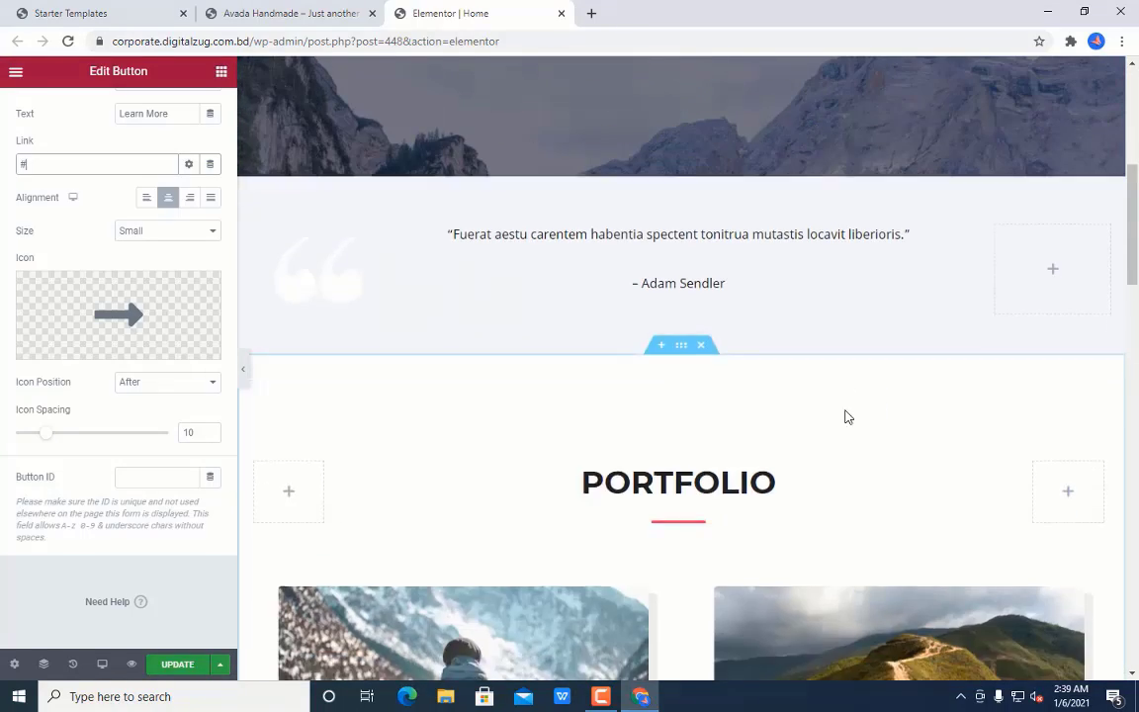
scroll(846, 416, "up", 3)
scroll(847, 419, "down", 4)
scroll(819, 388, "up", 3)
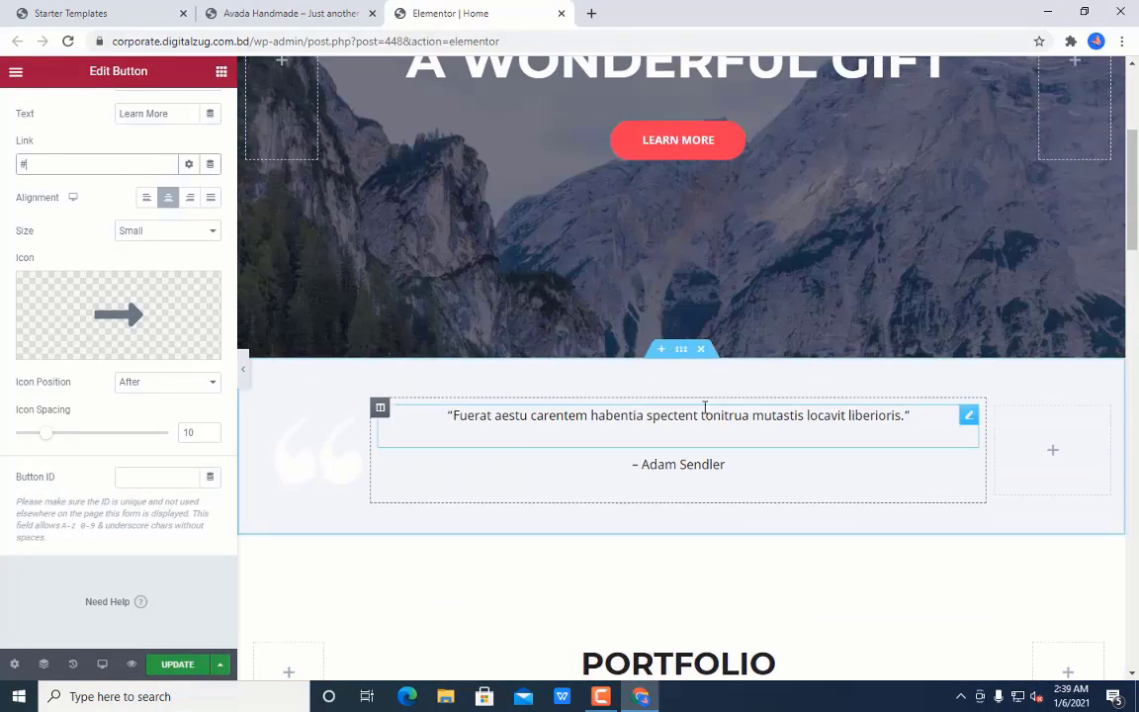
left_click(761, 458)
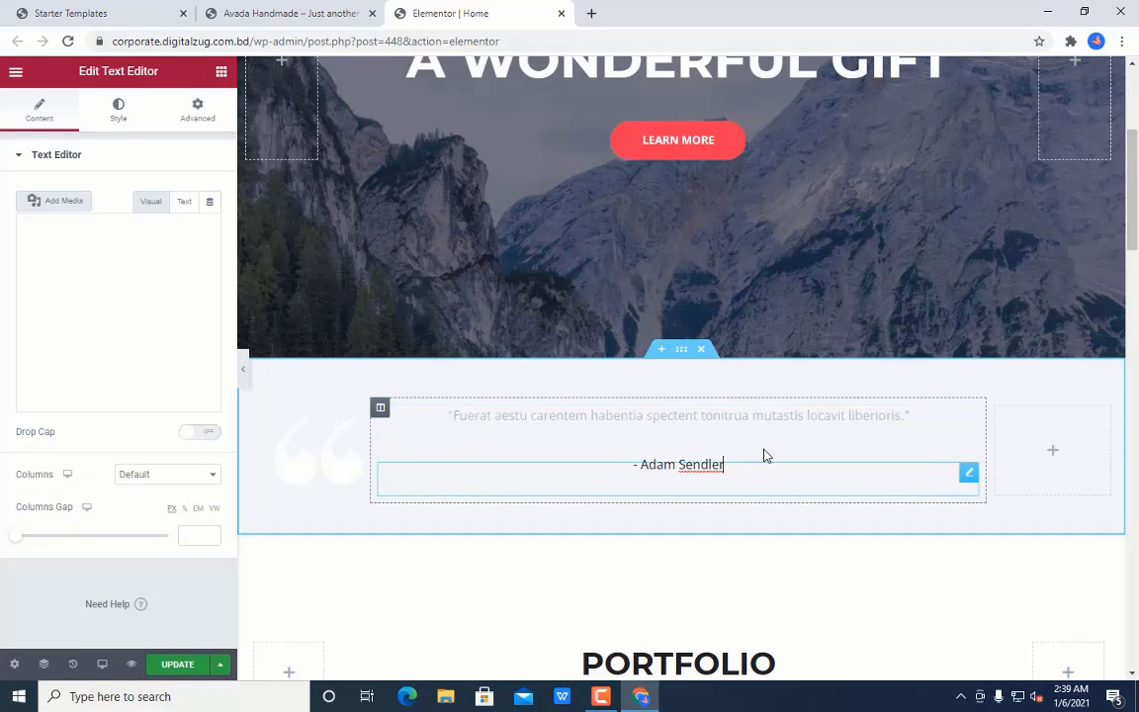
left_click(788, 415)
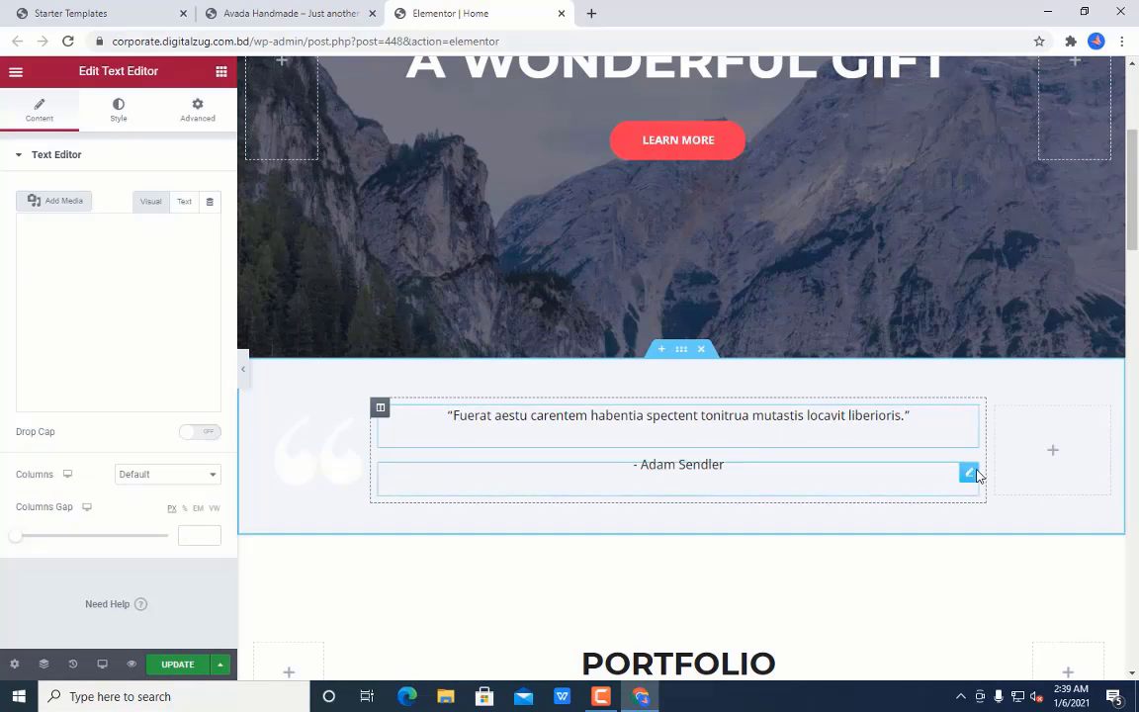
- Replace the "Explore The World" heading with "Name"
scroll(701, 436, "down", 3)
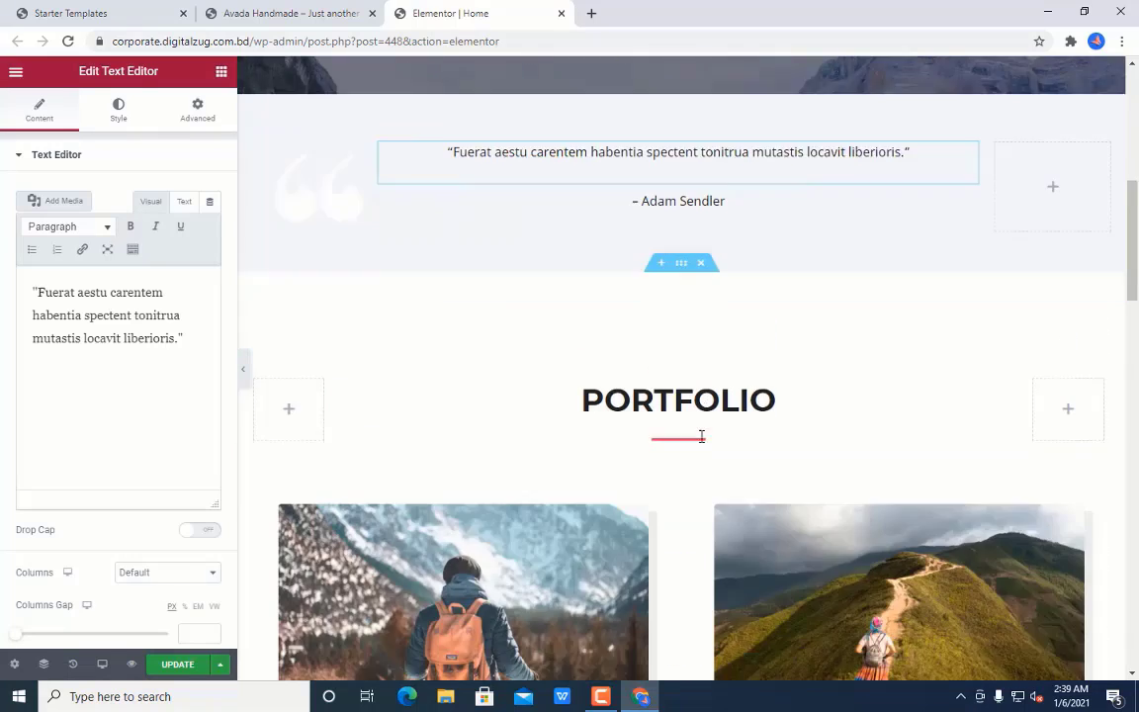
scroll(701, 436, "down", 9)
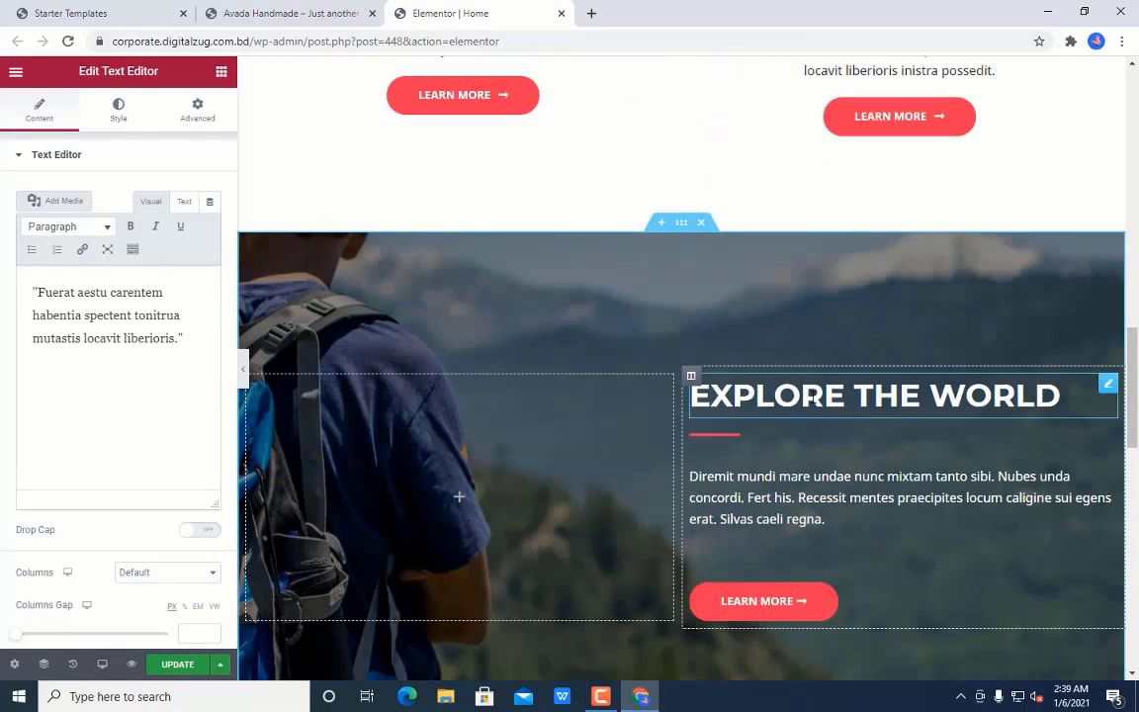
left_click(811, 397)
left_click_drag(1061, 396, 689, 398)
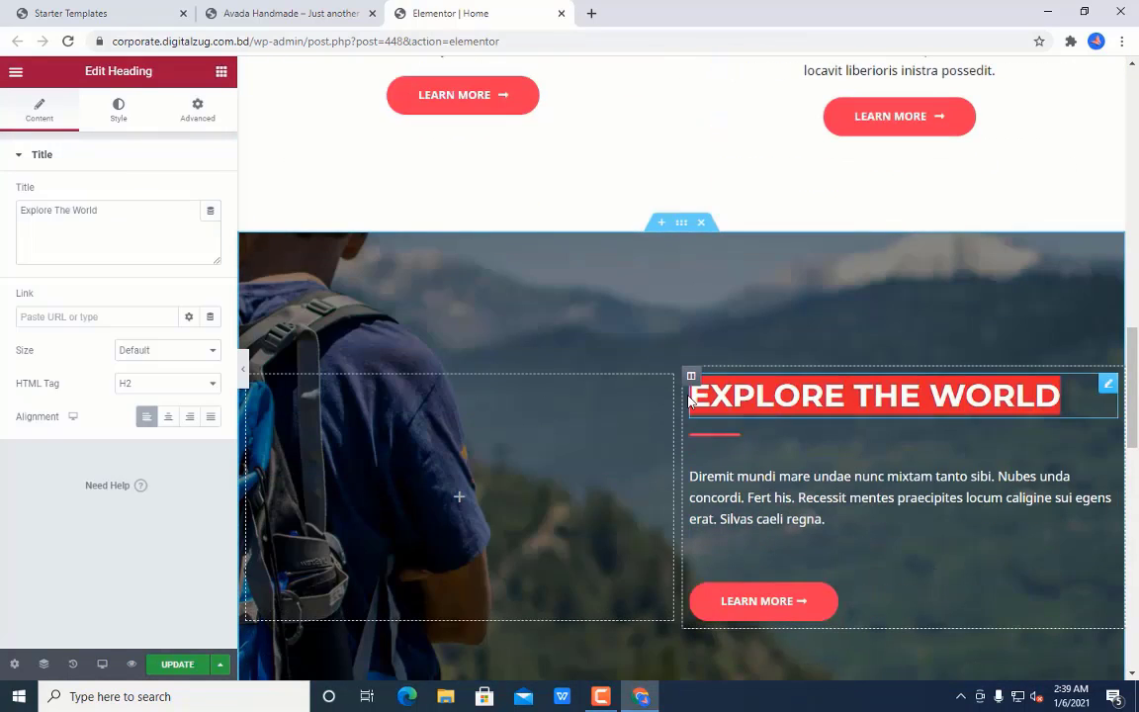
type("Name")
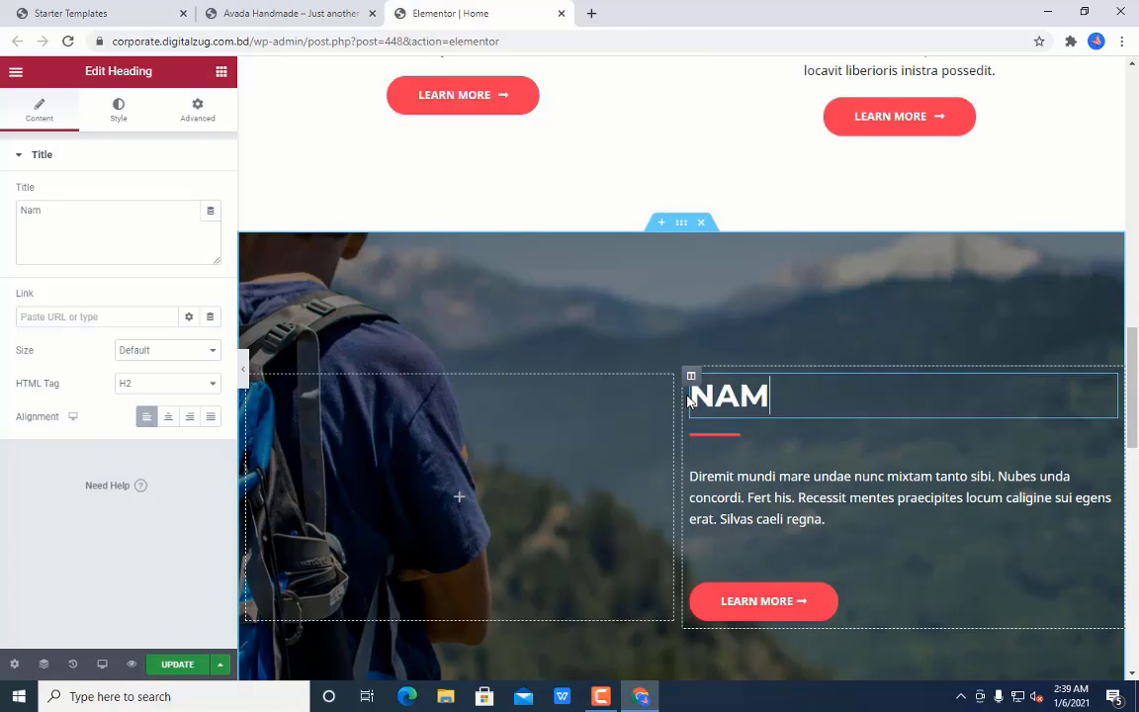
- Replace the paragraph below the Name heading with "About"
left_click(865, 525)
triple_click(778, 471)
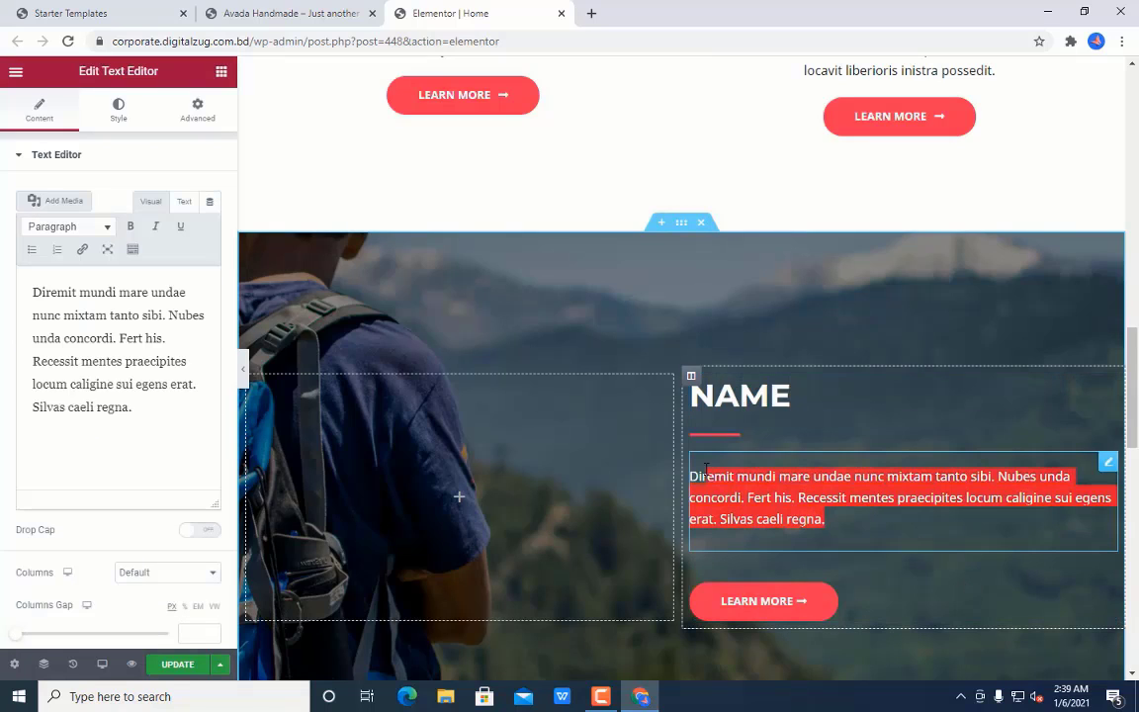
type("Dir")
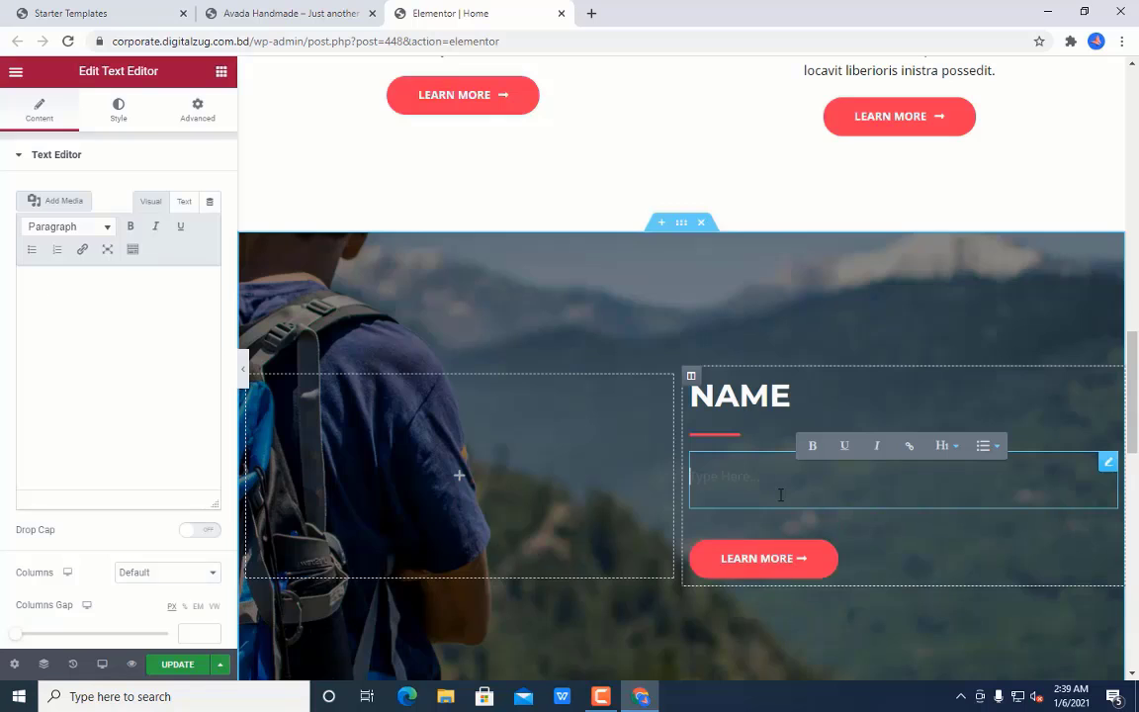
type("b")
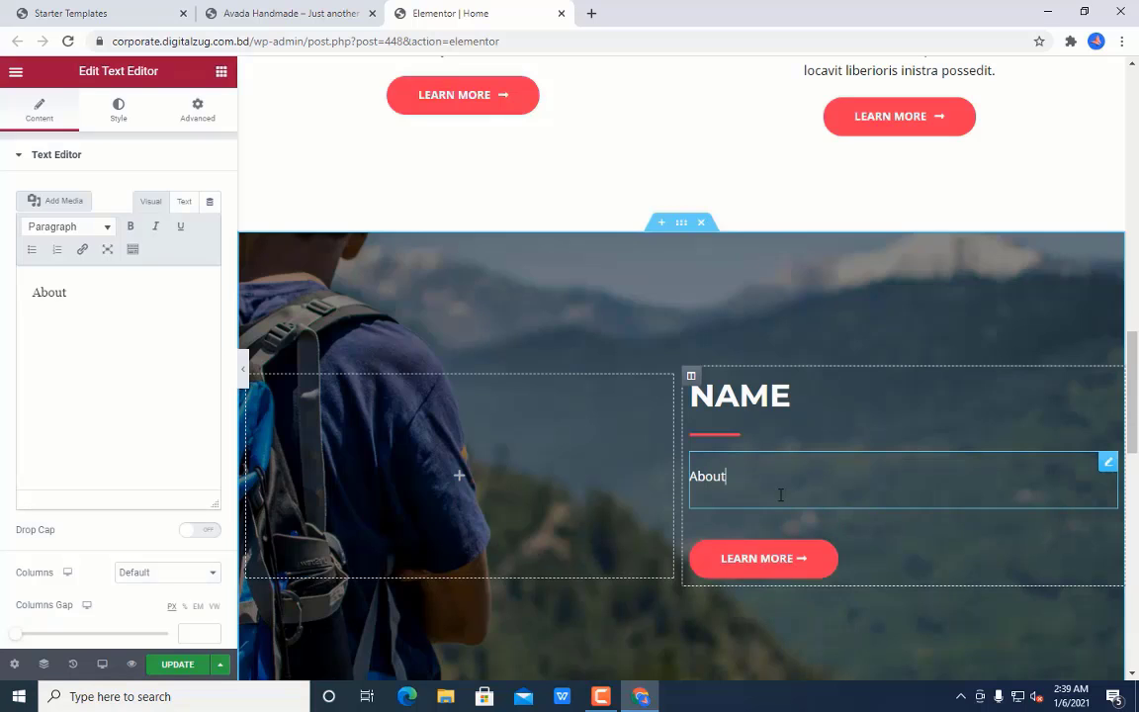
- Delete the Learn More button beneath the About text in the Name section
scroll(829, 514, "down", 4)
scroll(804, 405, "up", 3)
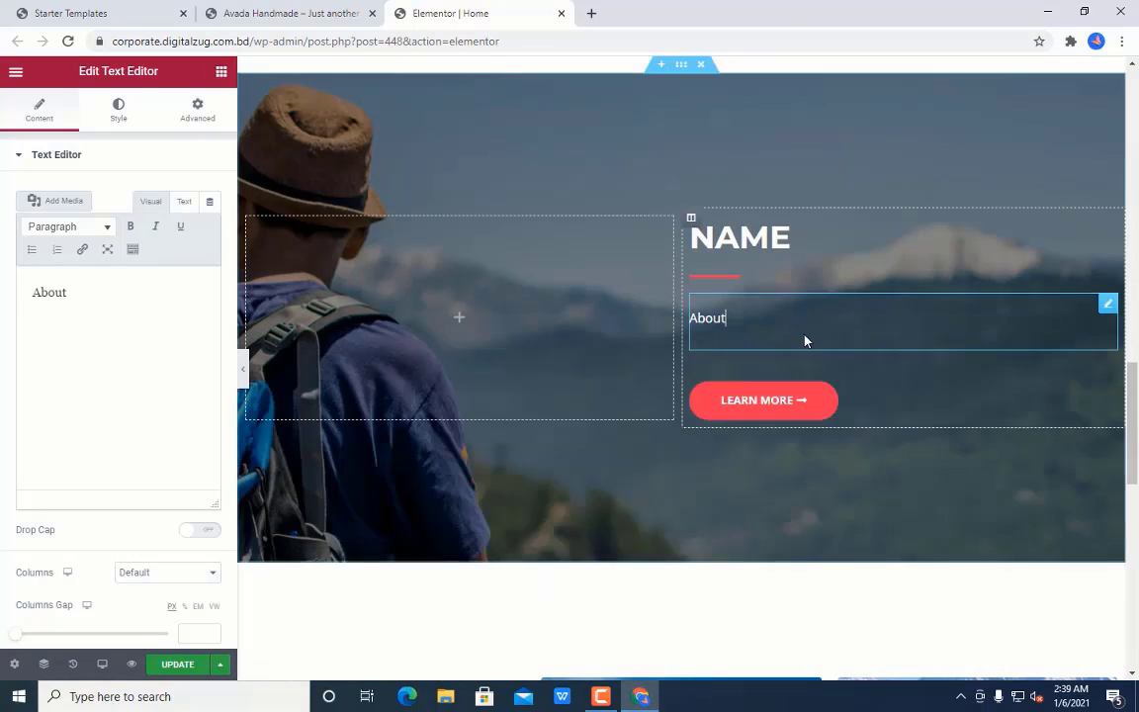
right_click(1108, 376)
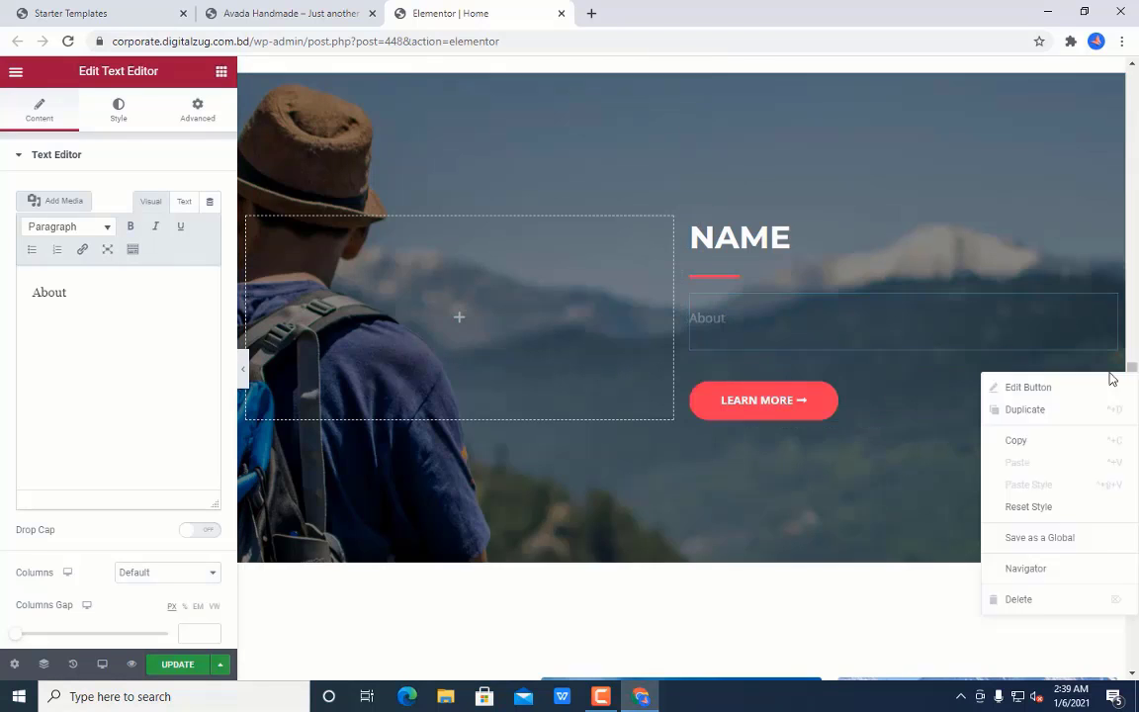
left_click(1109, 376)
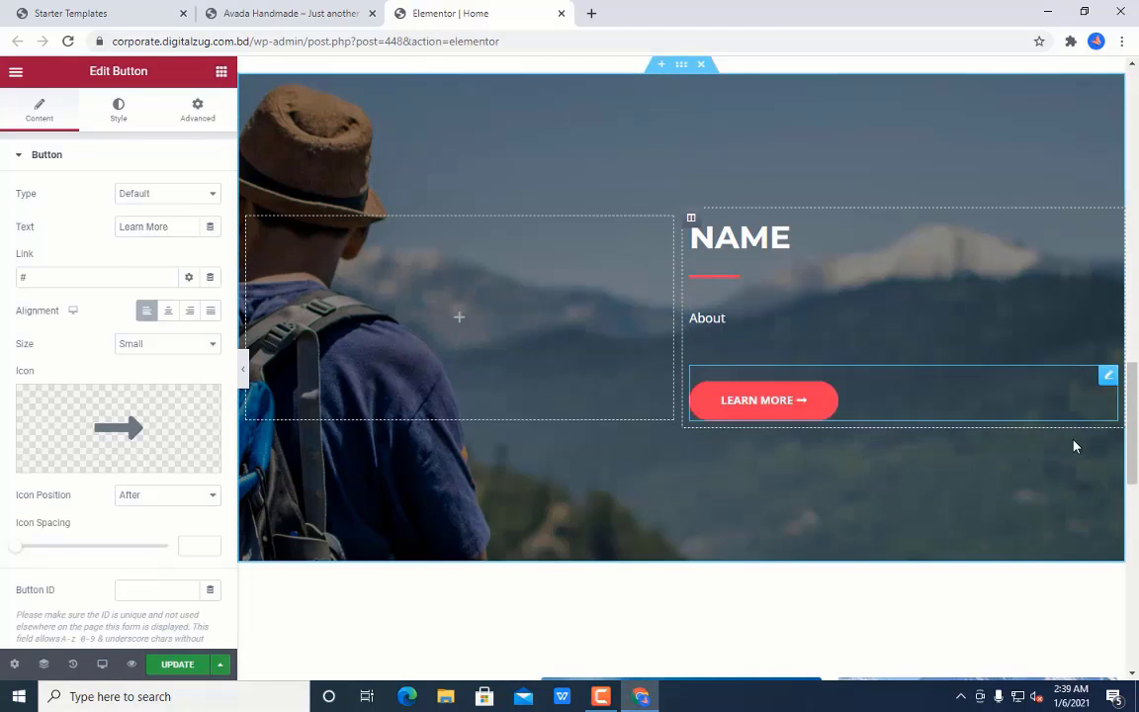
right_click(1109, 380)
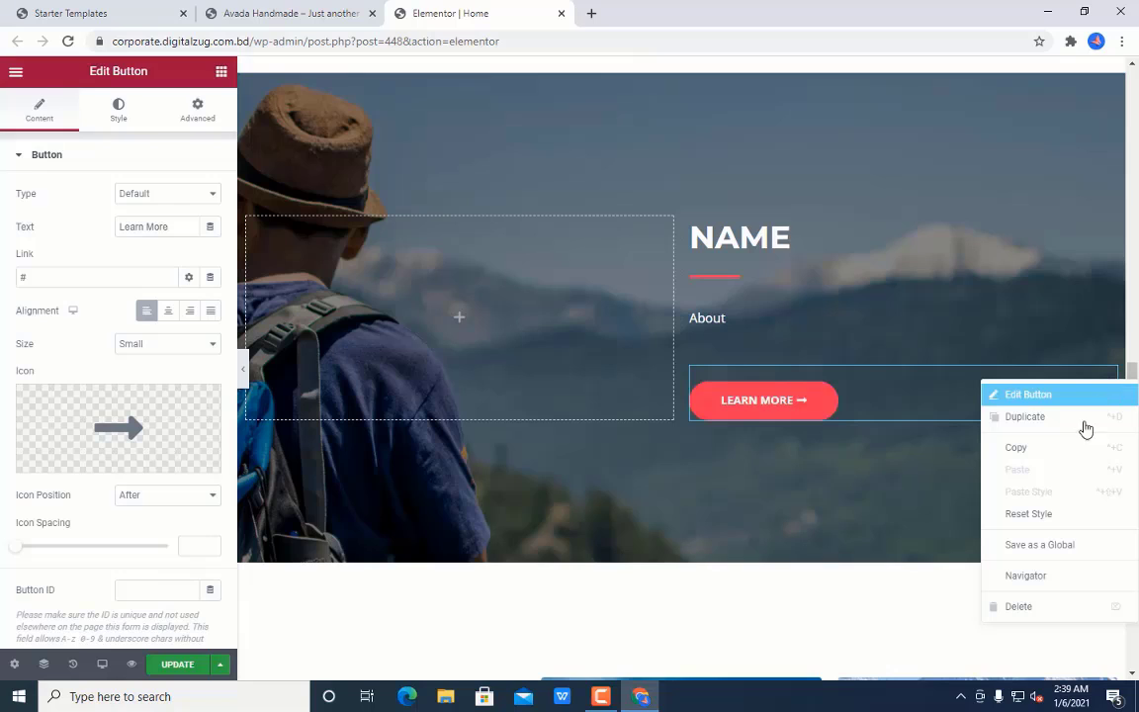
left_click(1030, 609)
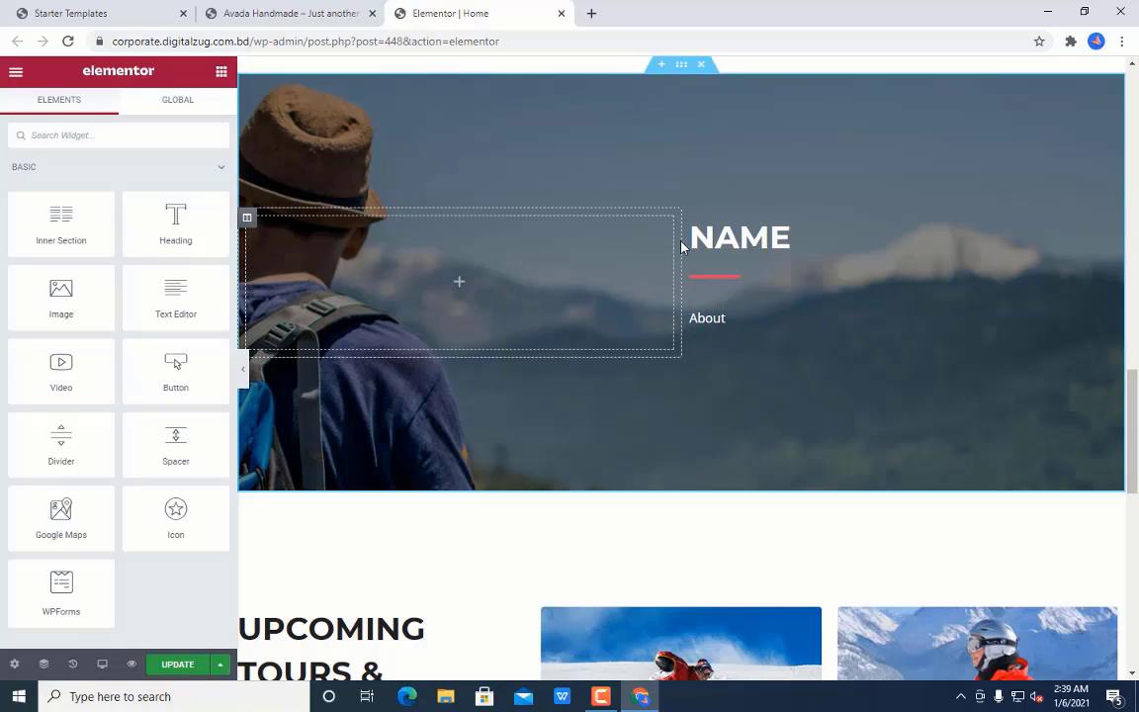
- Replace the "Upcoming Tours & Destination" heading with "Ongoing Projects"
scroll(590, 266, "down", 5)
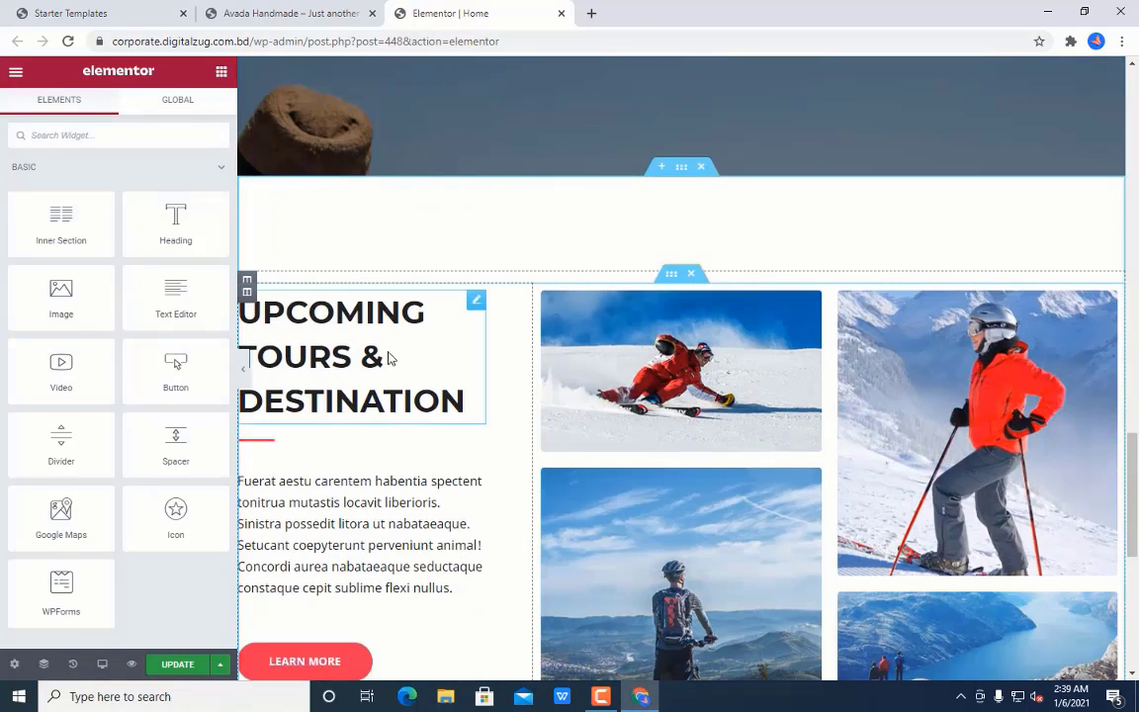
left_click(244, 368)
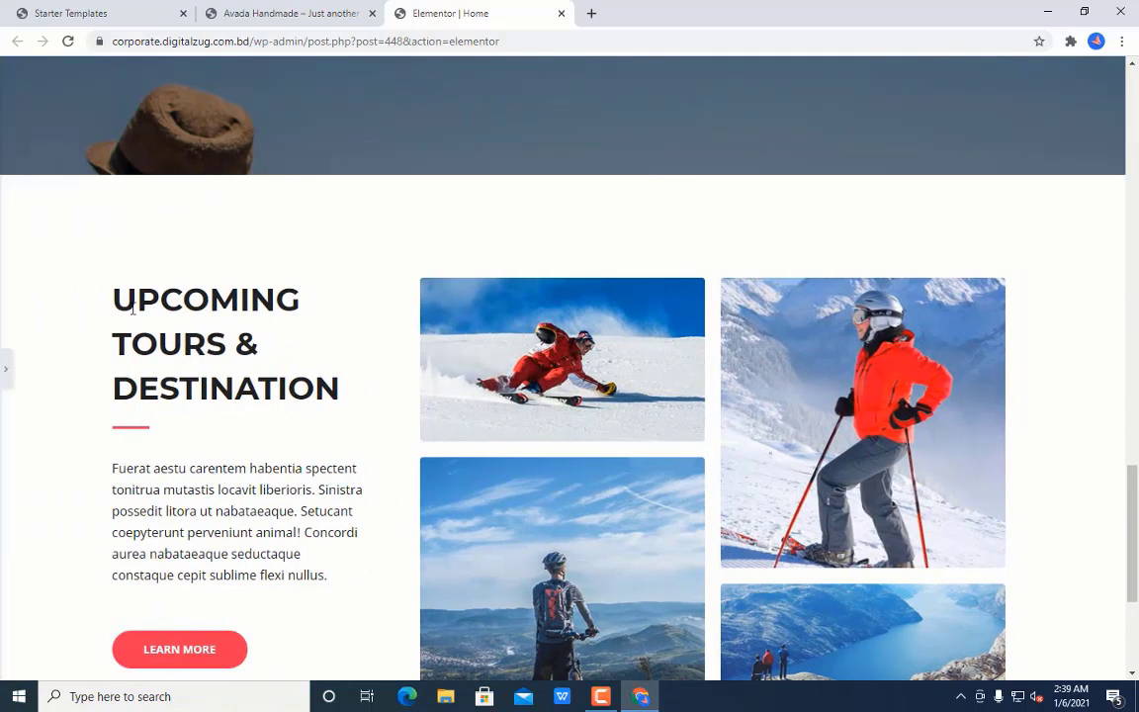
left_click(5, 369)
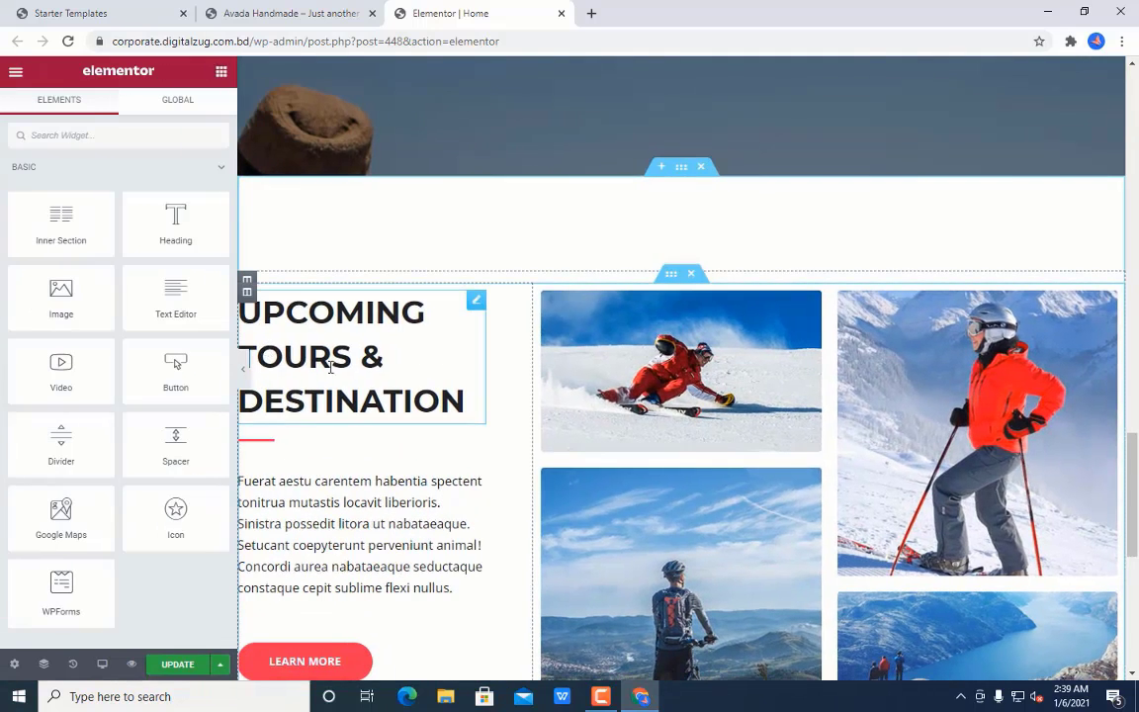
left_click(453, 395)
left_click_drag(337, 358, 177, 283)
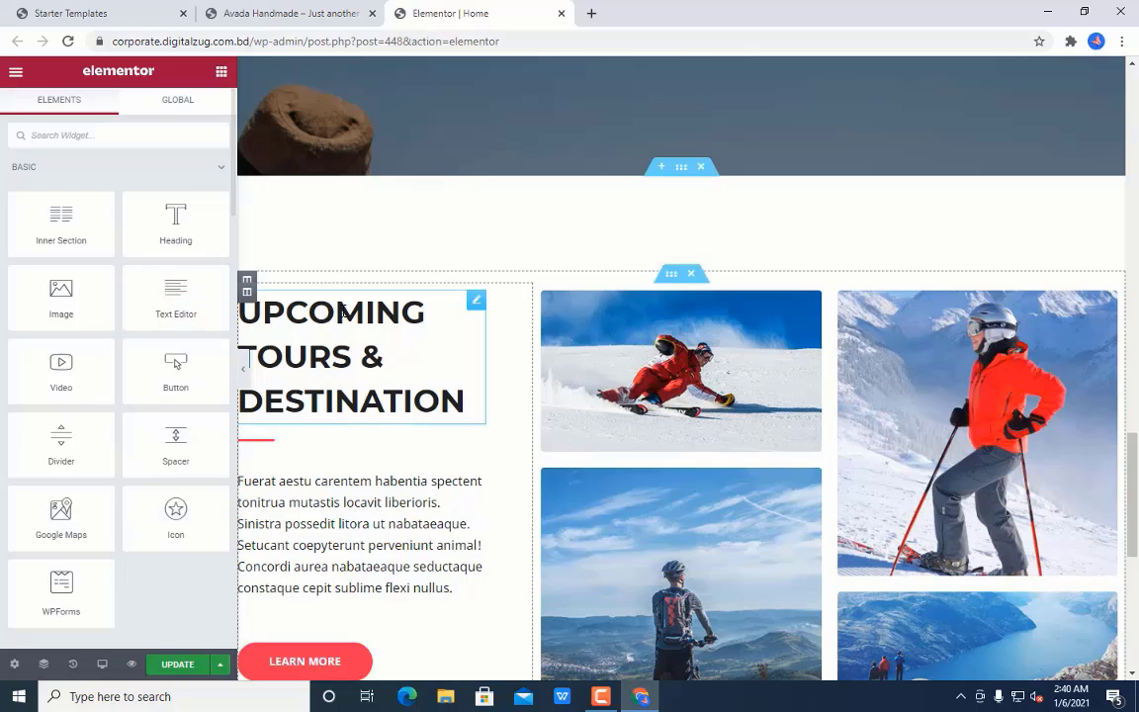
left_click(475, 302)
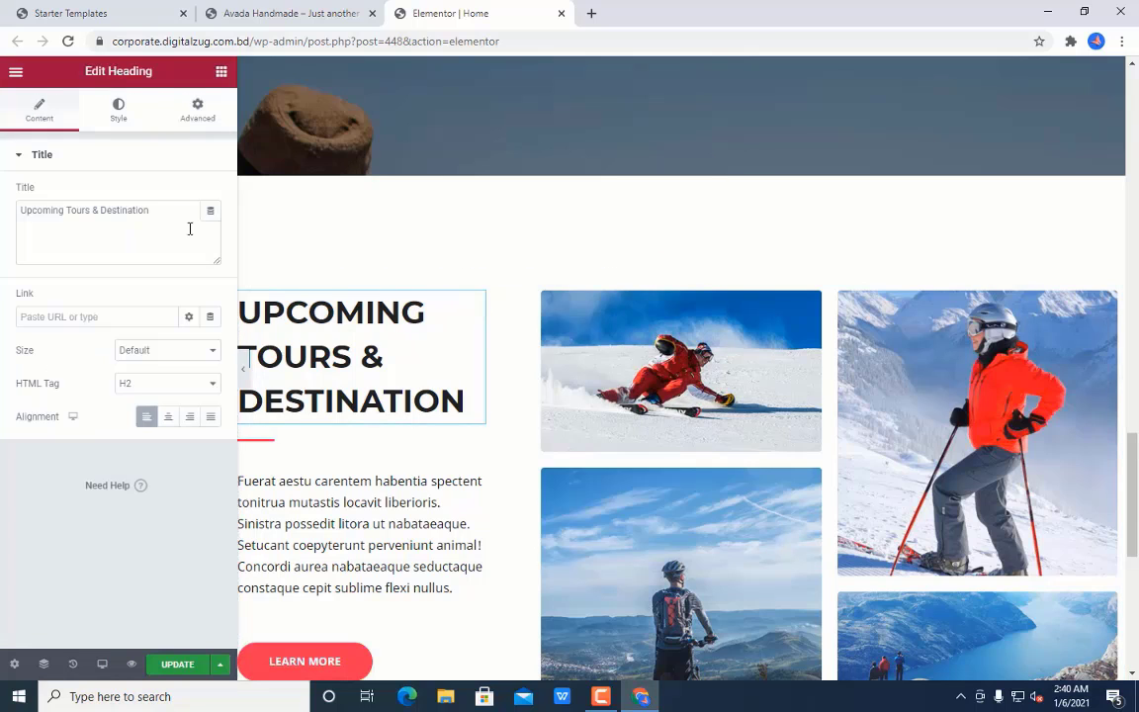
left_click_drag(170, 210, 1, 158)
type("Ongoing P")
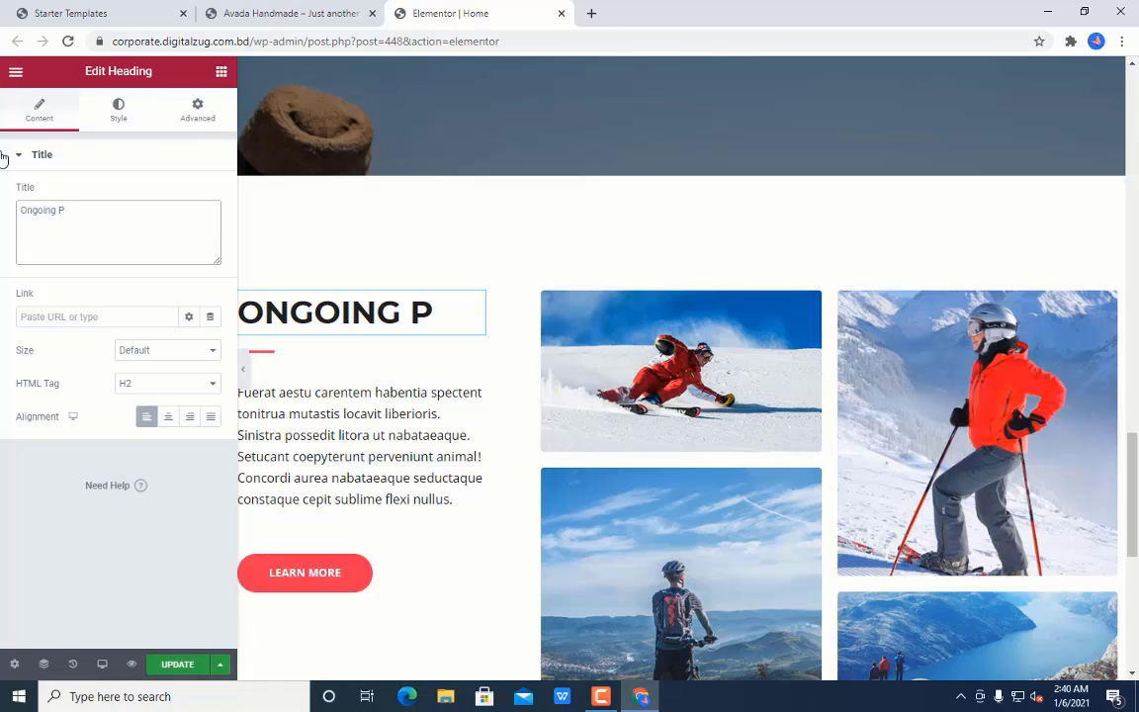
type("roject")
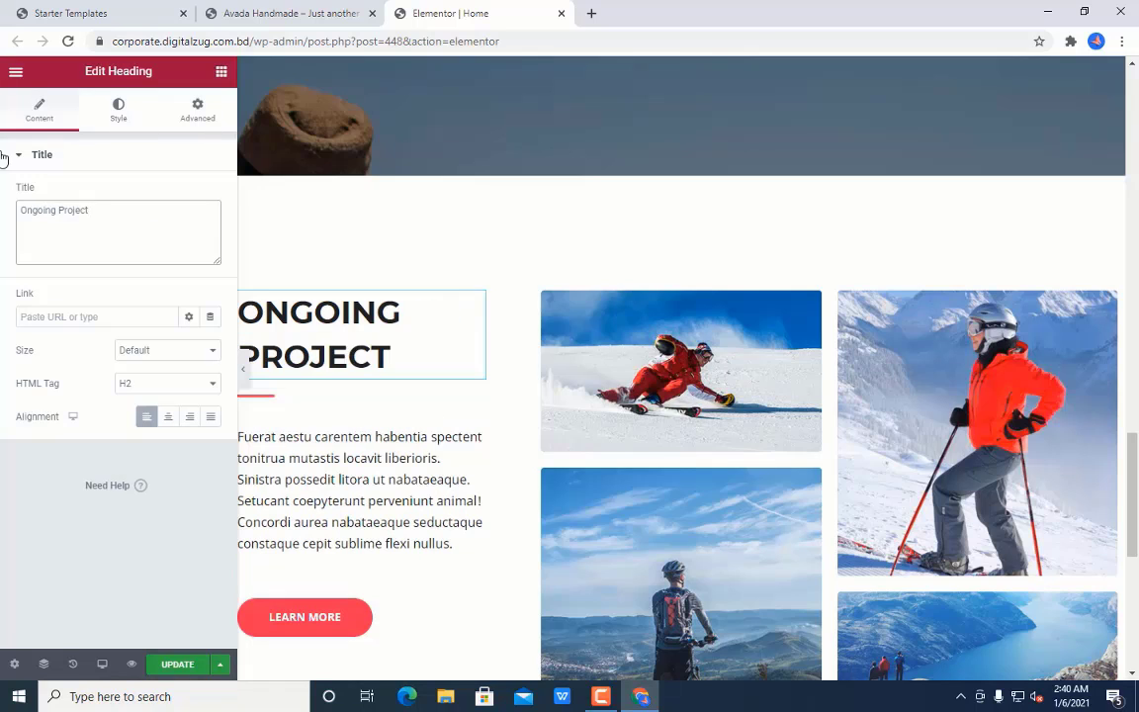
type("s")
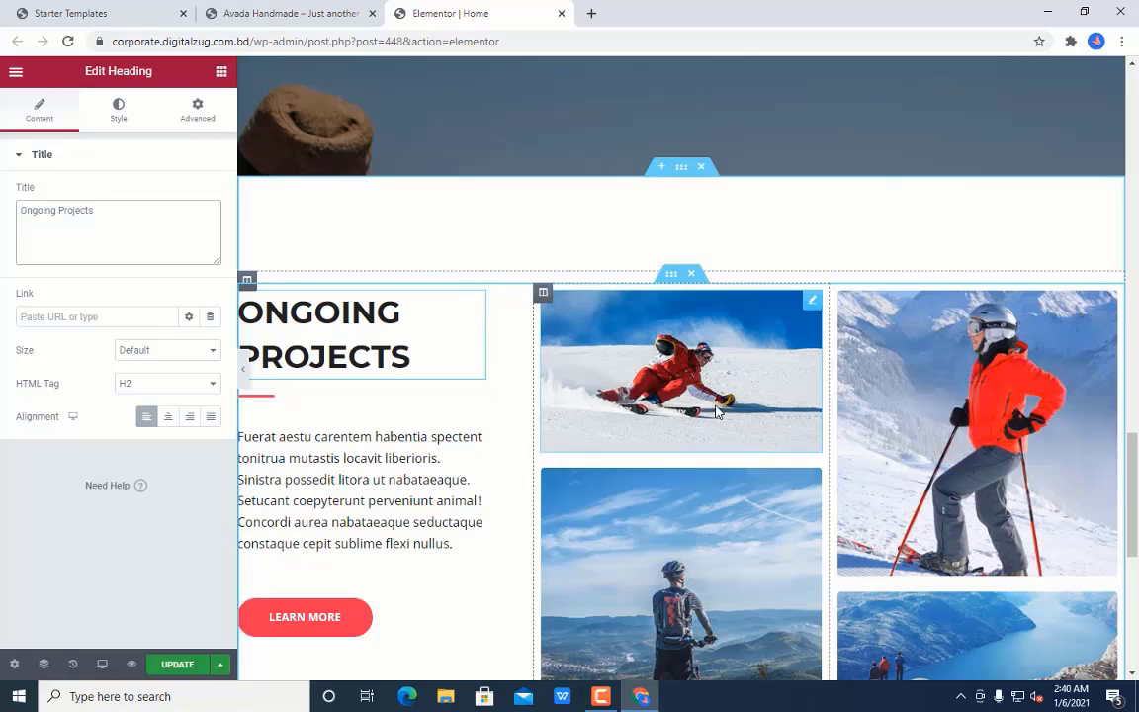
- Open an empty new-section area between the Name banner and the Ongoing Projects section
scroll(979, 396, "down", 3)
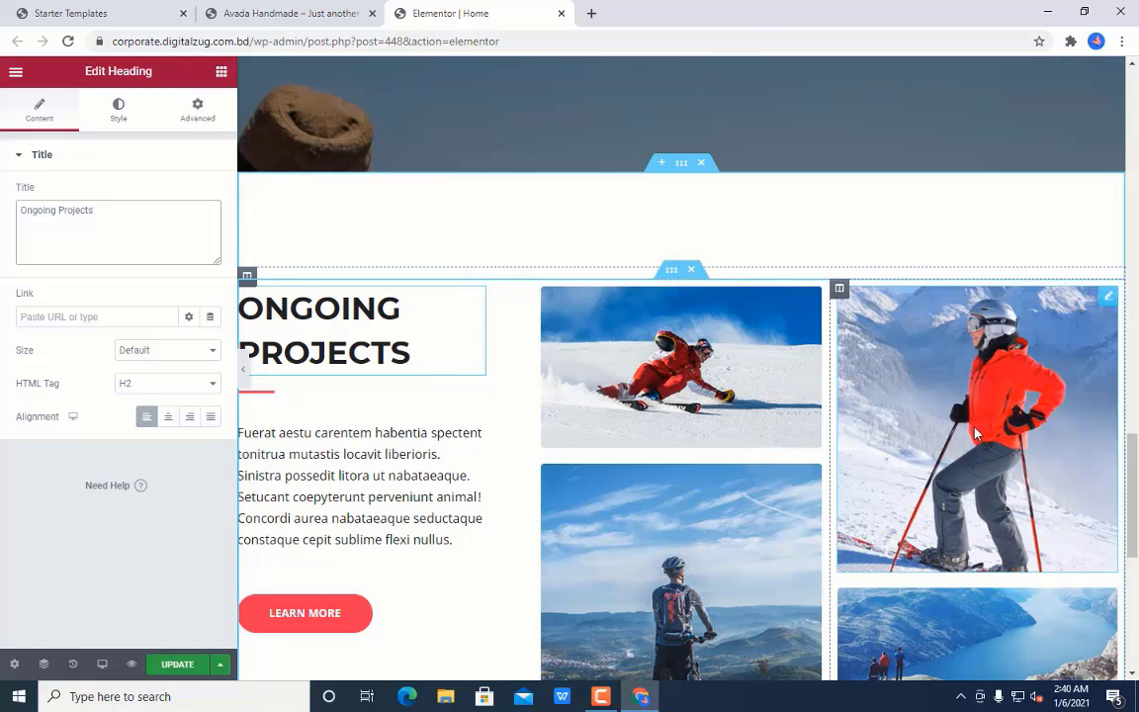
scroll(784, 354, "down", 4)
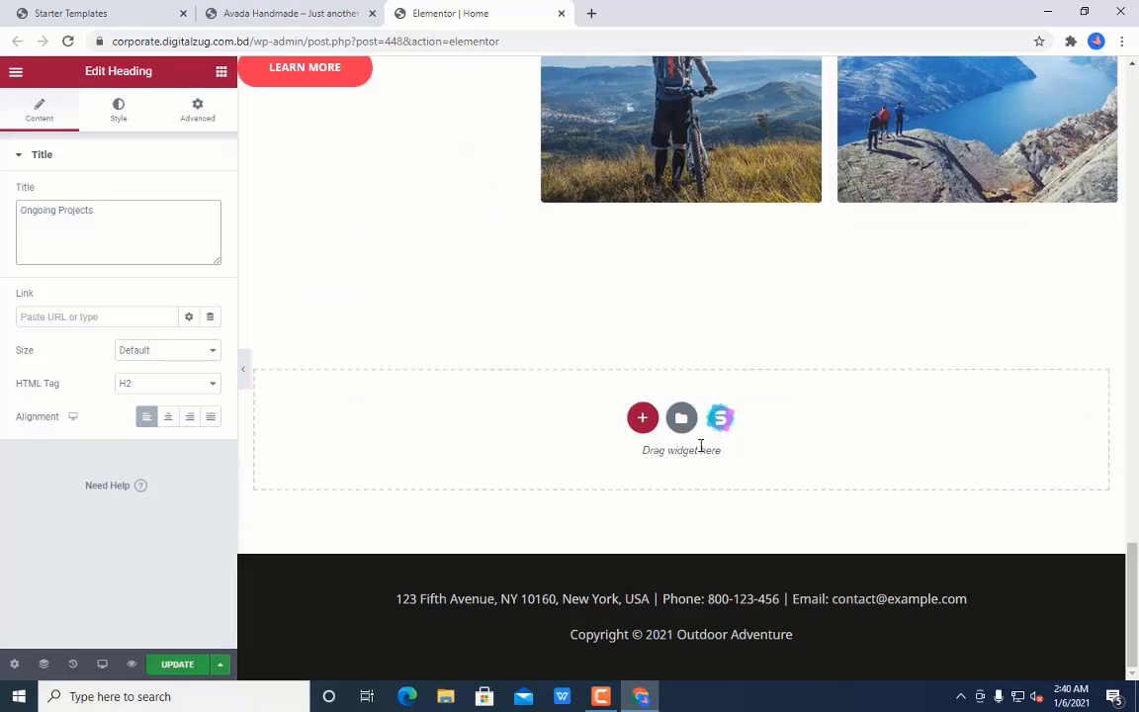
scroll(661, 334, "up", 9)
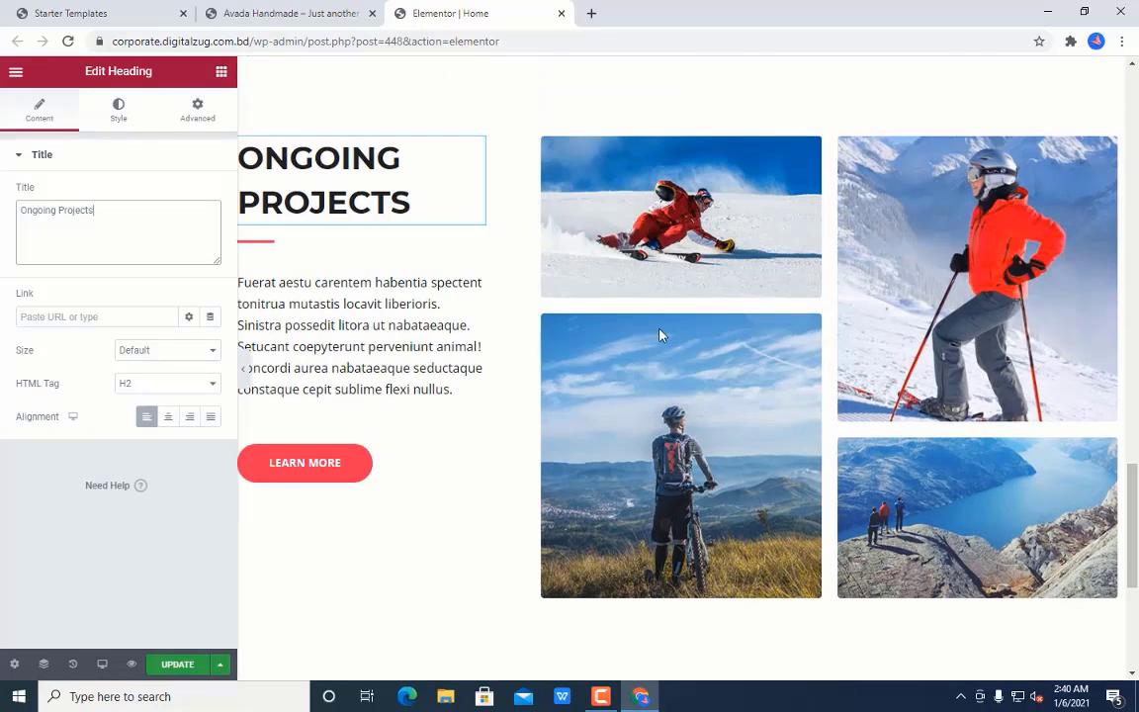
scroll(680, 249, "up", 3)
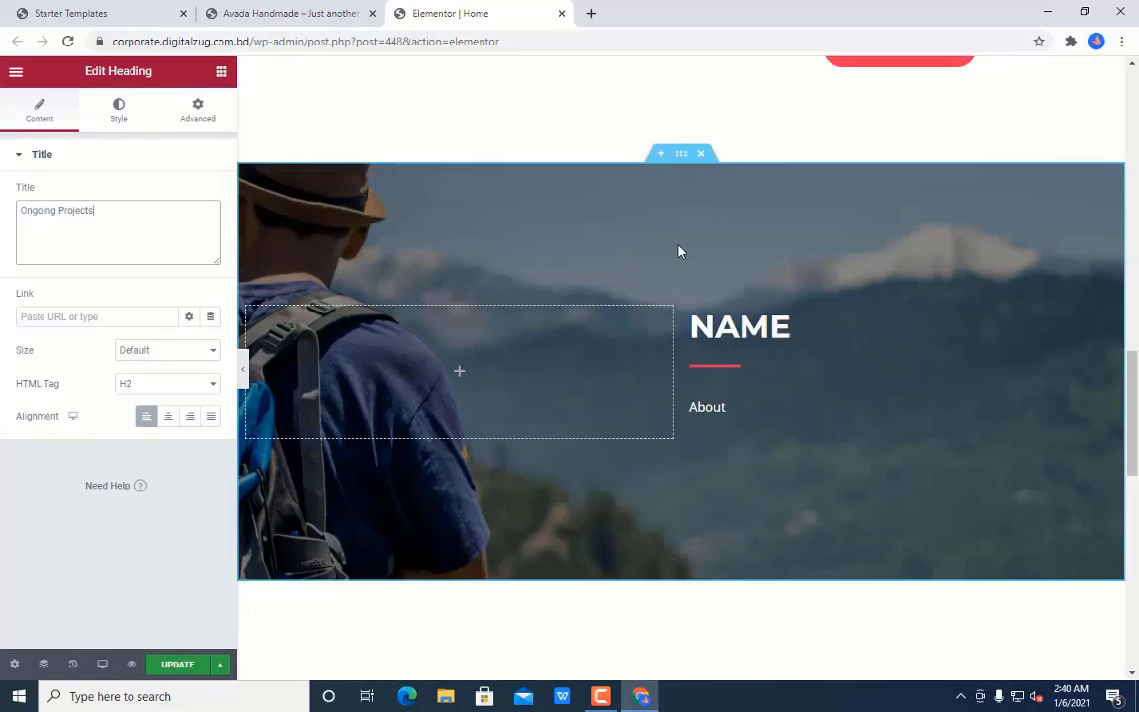
scroll(679, 267, "down", 2)
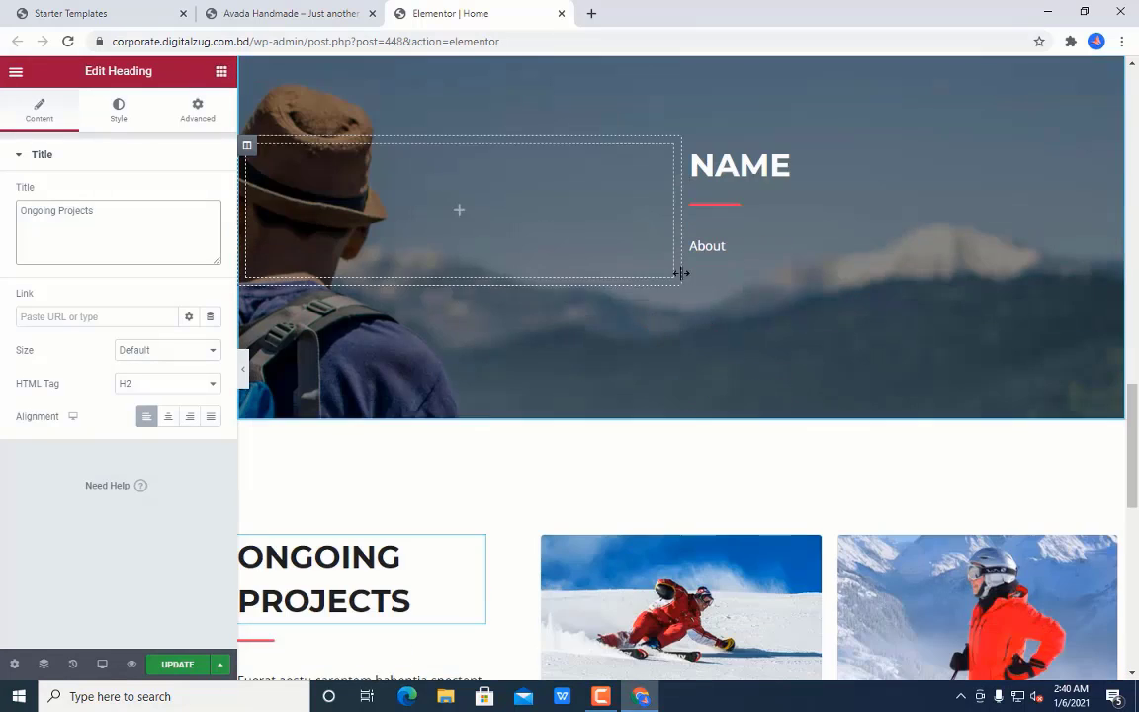
left_click(661, 411)
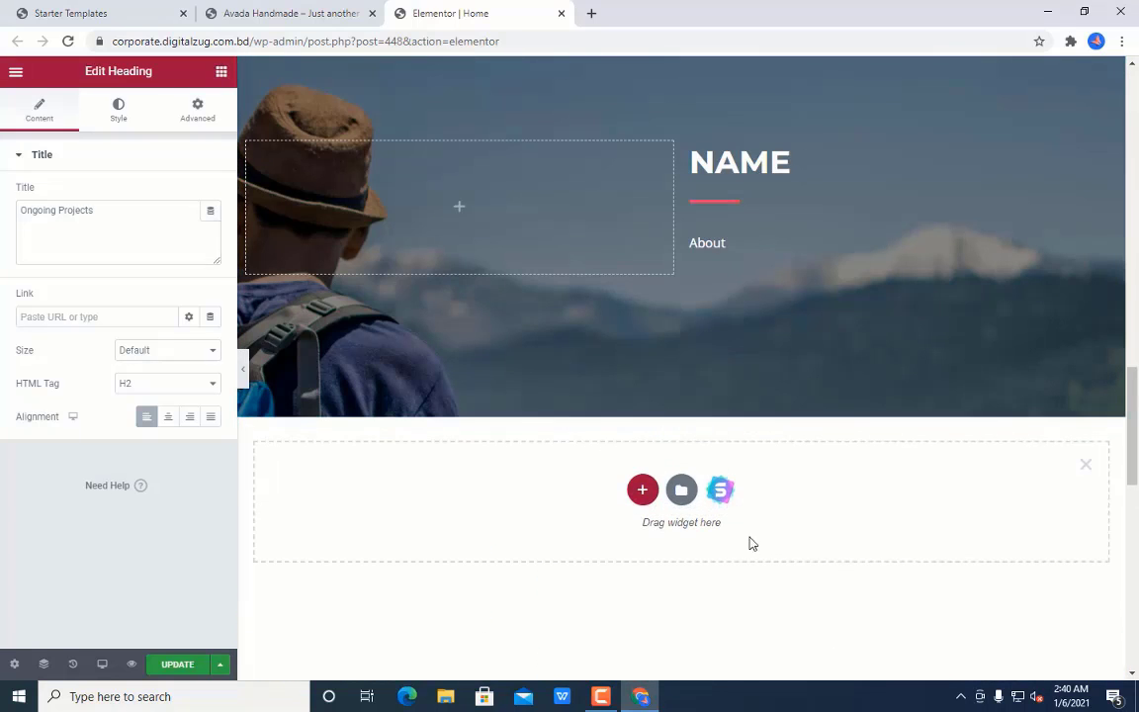
- Look over the edited home page and update it to save the changes
scroll(676, 519, "down", 10)
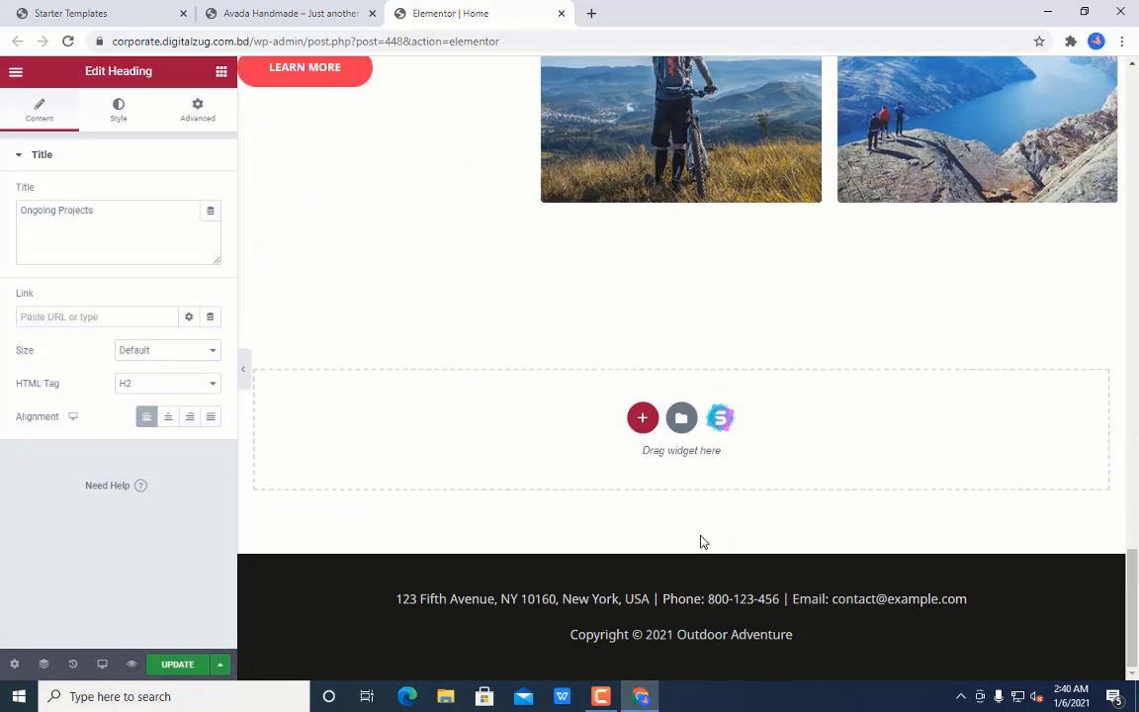
scroll(587, 578, "up", 12)
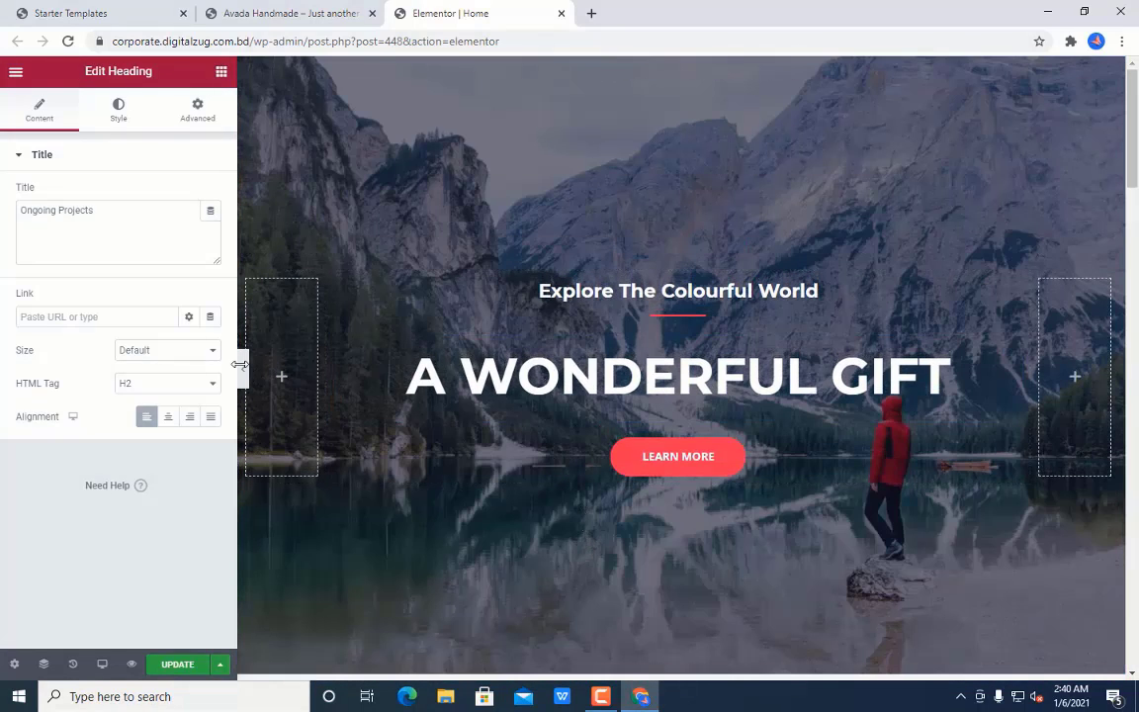
left_click(179, 665)
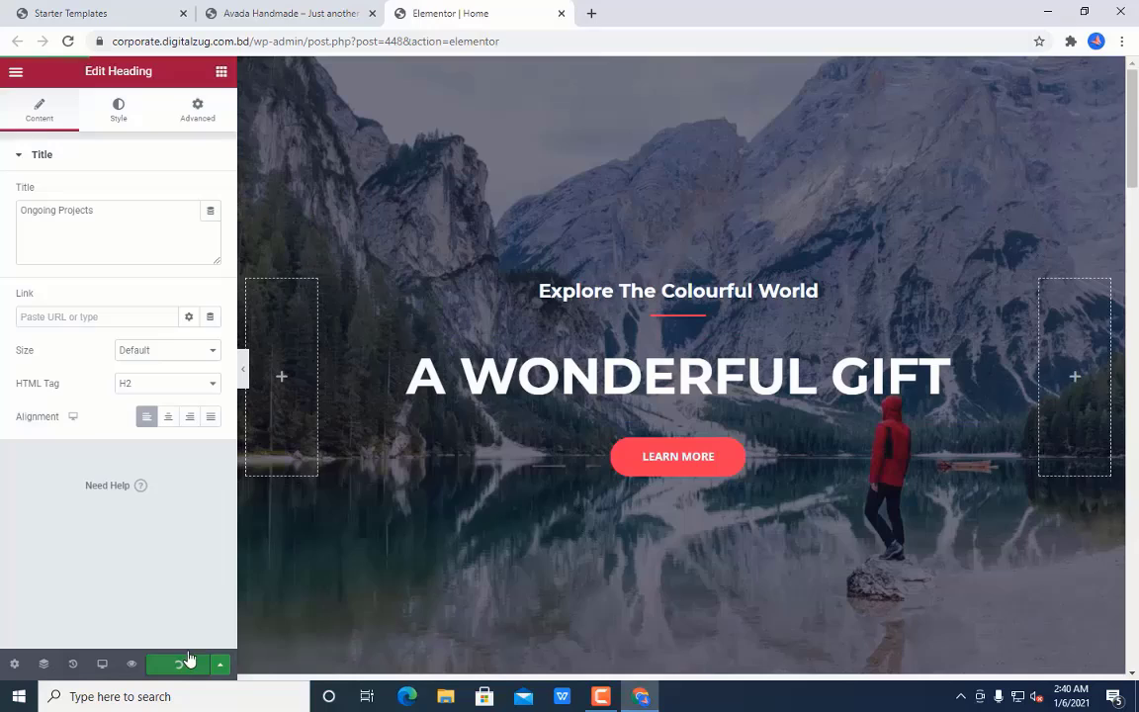
- Switch to the live site, open its Services page and look over the trip blocks
left_click(262, 10)
scroll(732, 275, "up", 4)
left_click(692, 111)
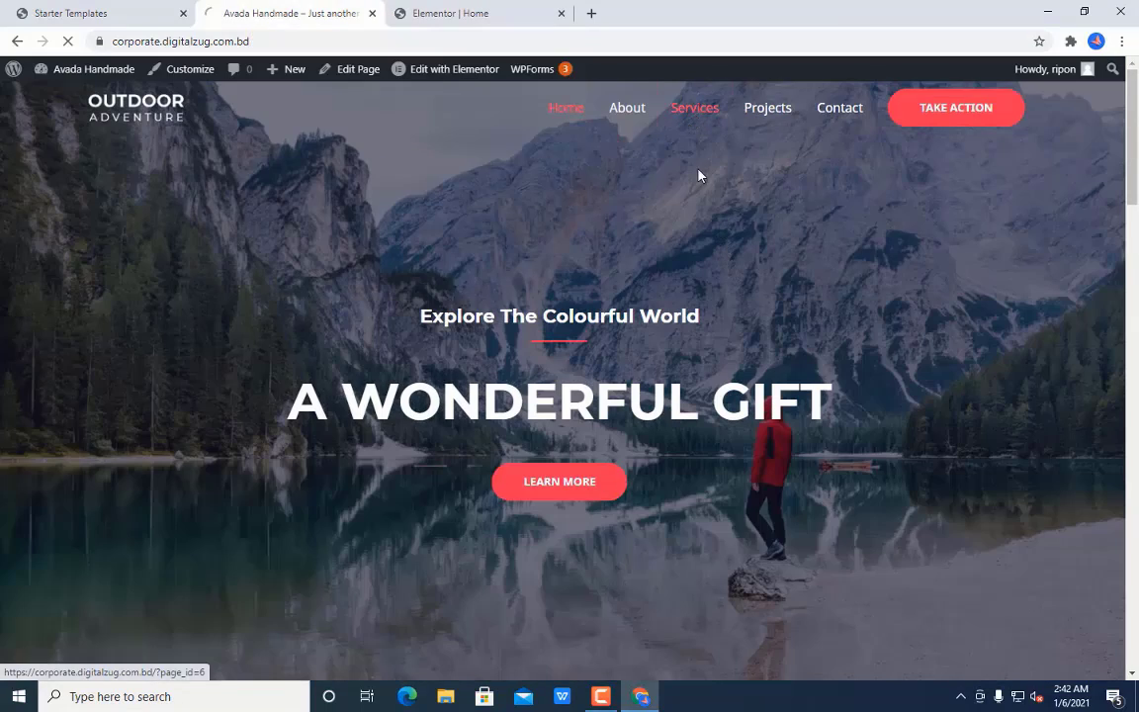
scroll(692, 272, "down", 8)
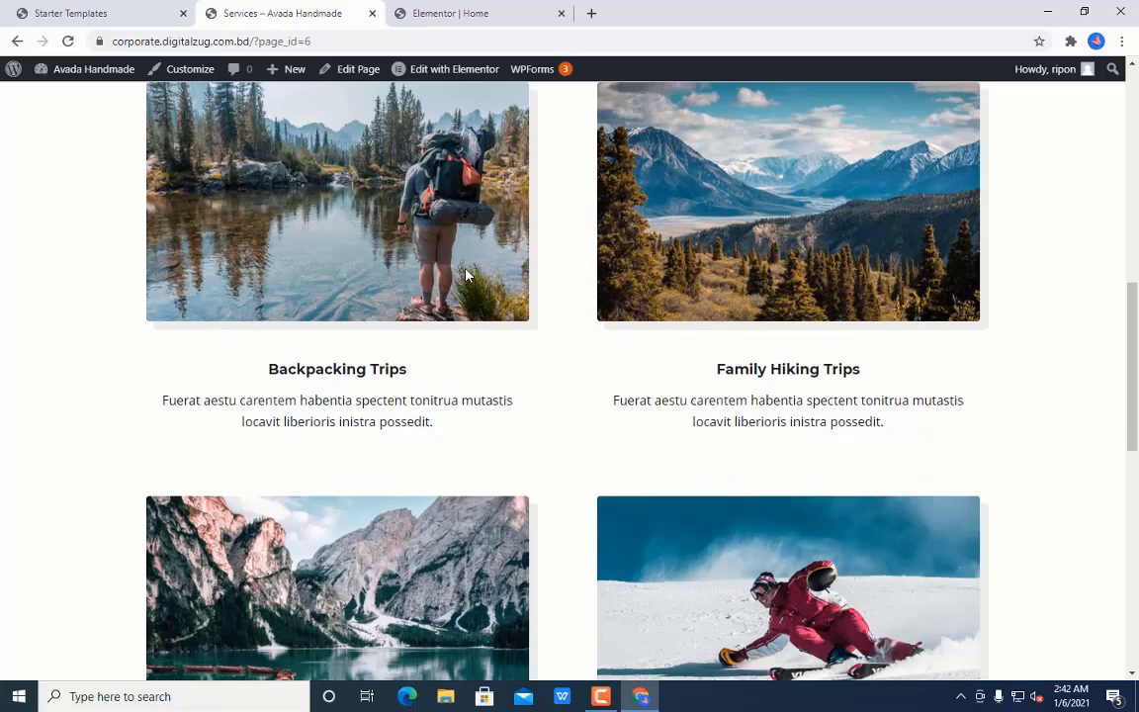
scroll(415, 297, "up", 5)
scroll(413, 405, "down", 4)
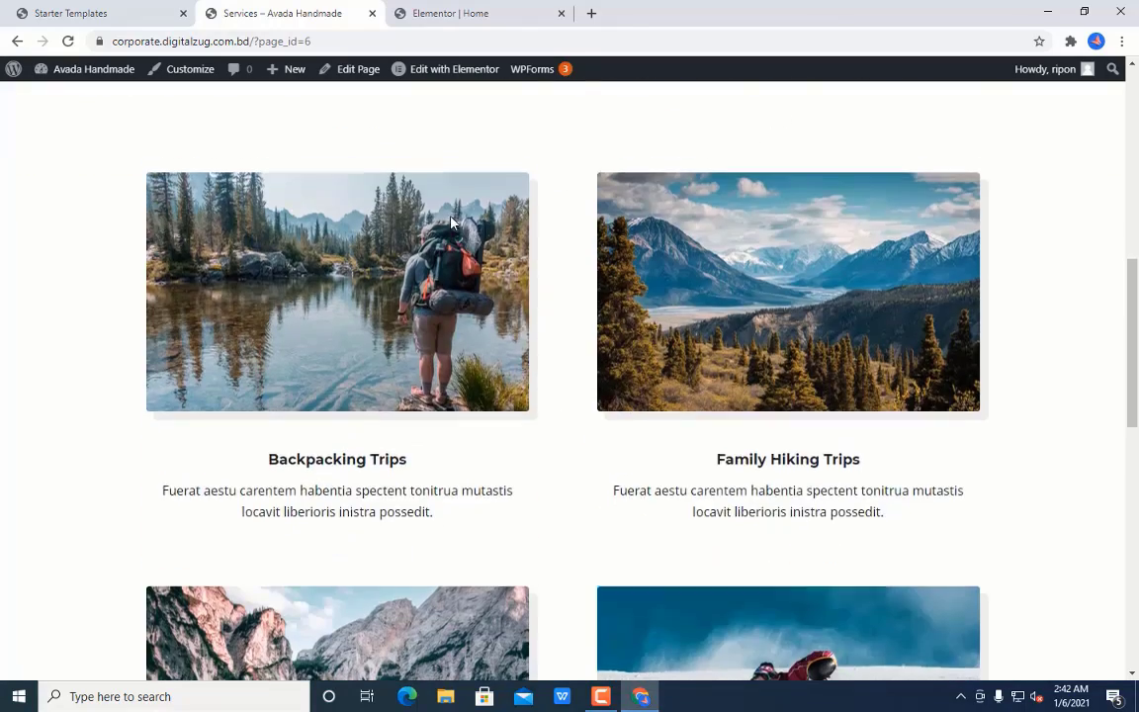
scroll(451, 223, "up", 4)
- Open the Services page for editing with Elementor in a new browser tab
right_click(447, 69)
left_click(472, 81)
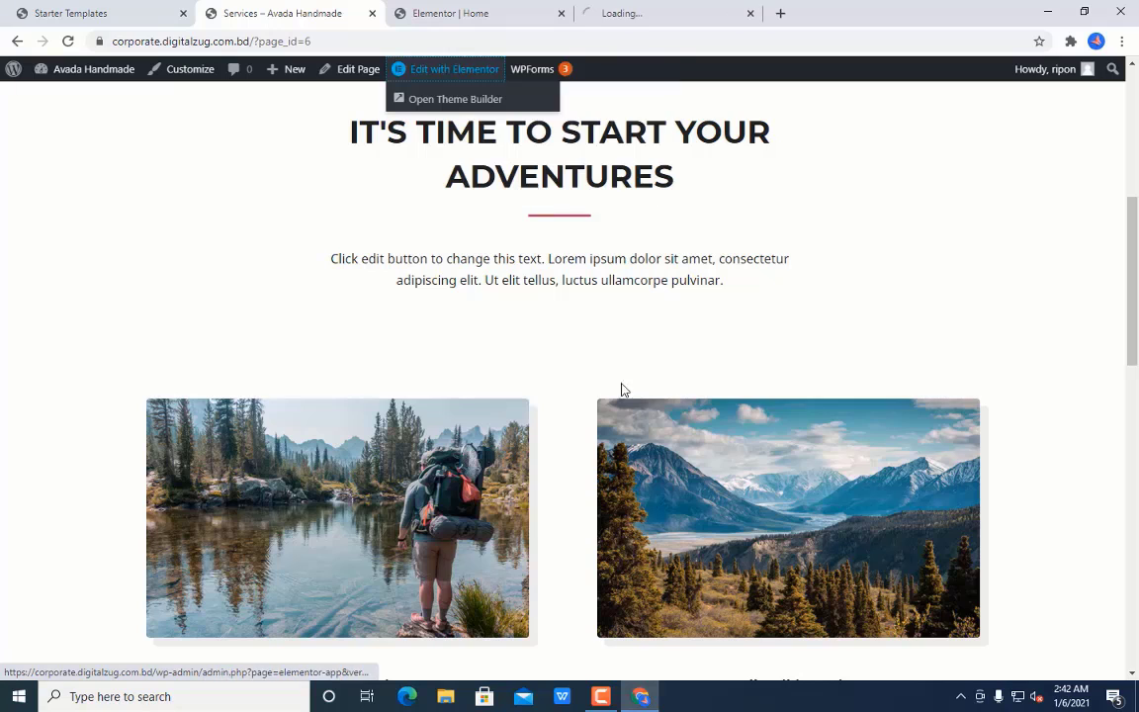
left_click(651, 12)
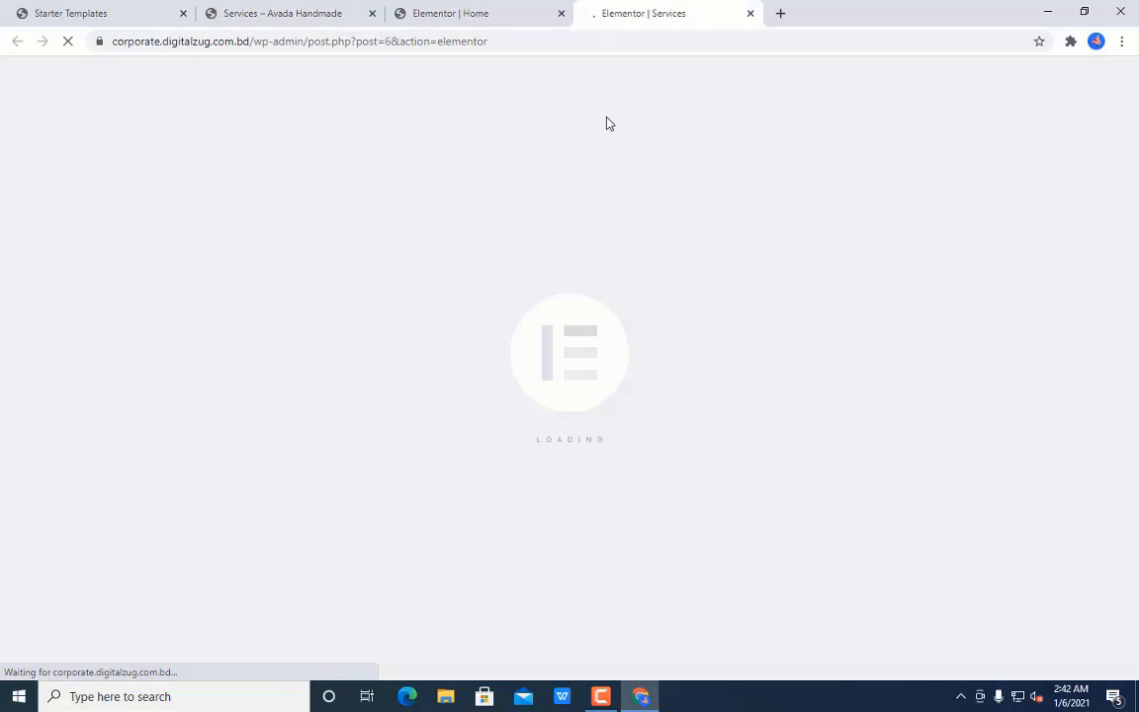
left_click(491, 12)
left_click(613, 13)
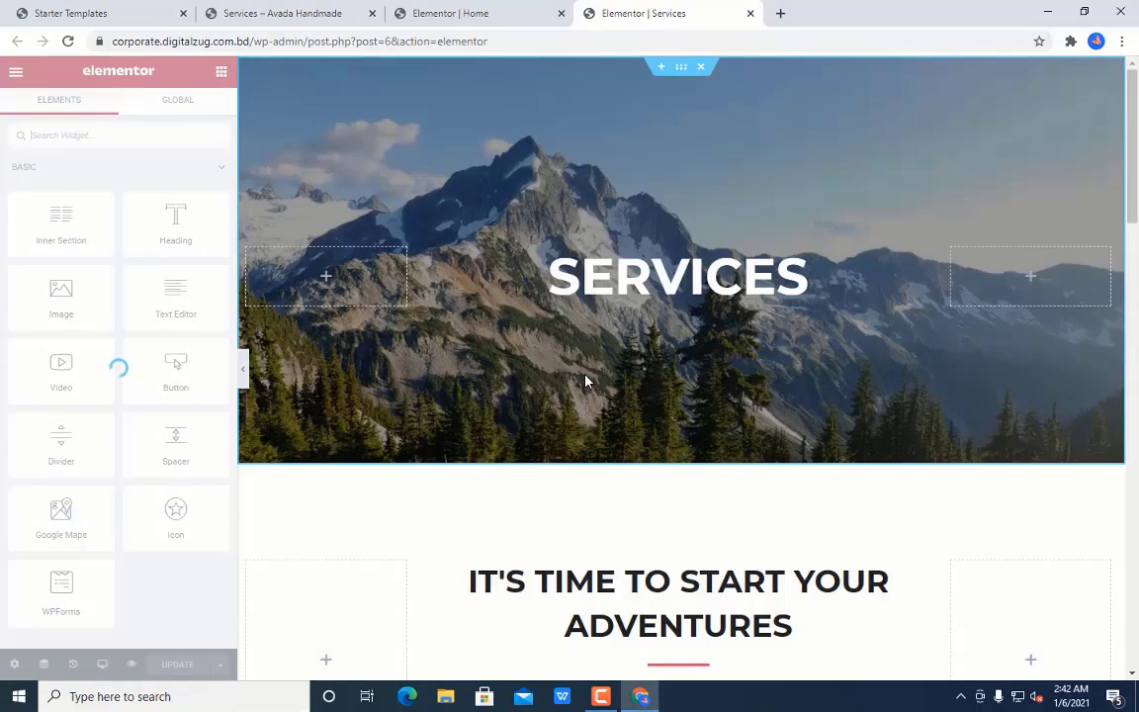
- Examine the Services page from banner to footer in the Elementor editor and on the live site
scroll(586, 382, "down", 6)
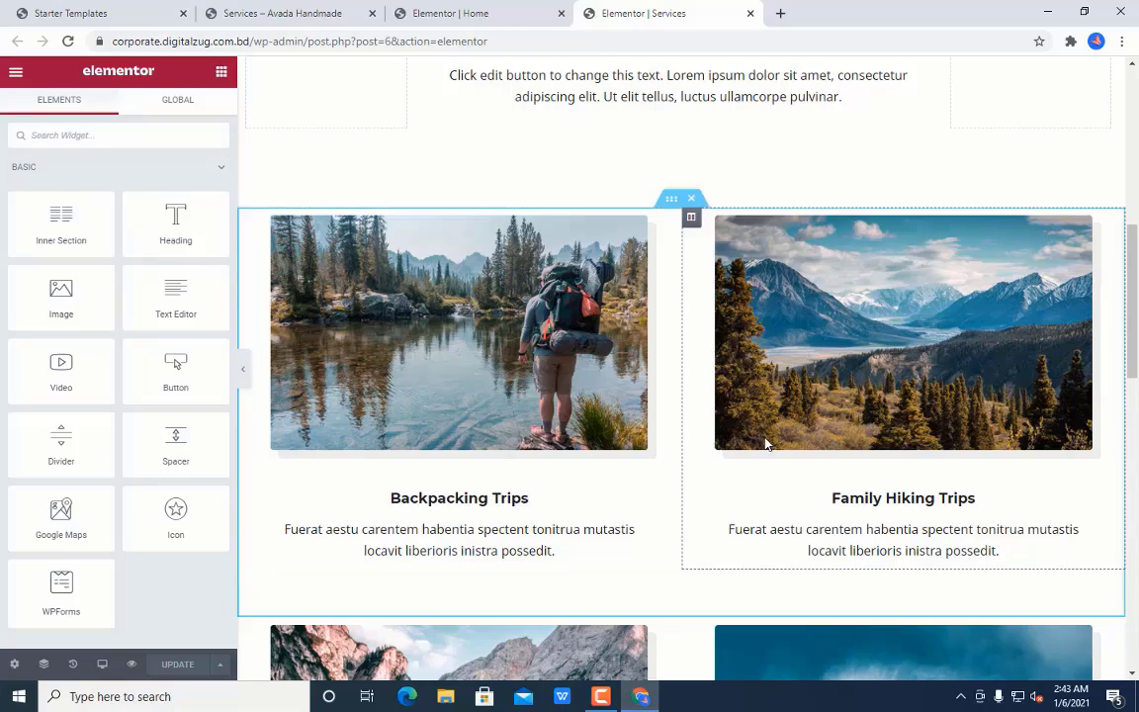
scroll(665, 392, "down", 8)
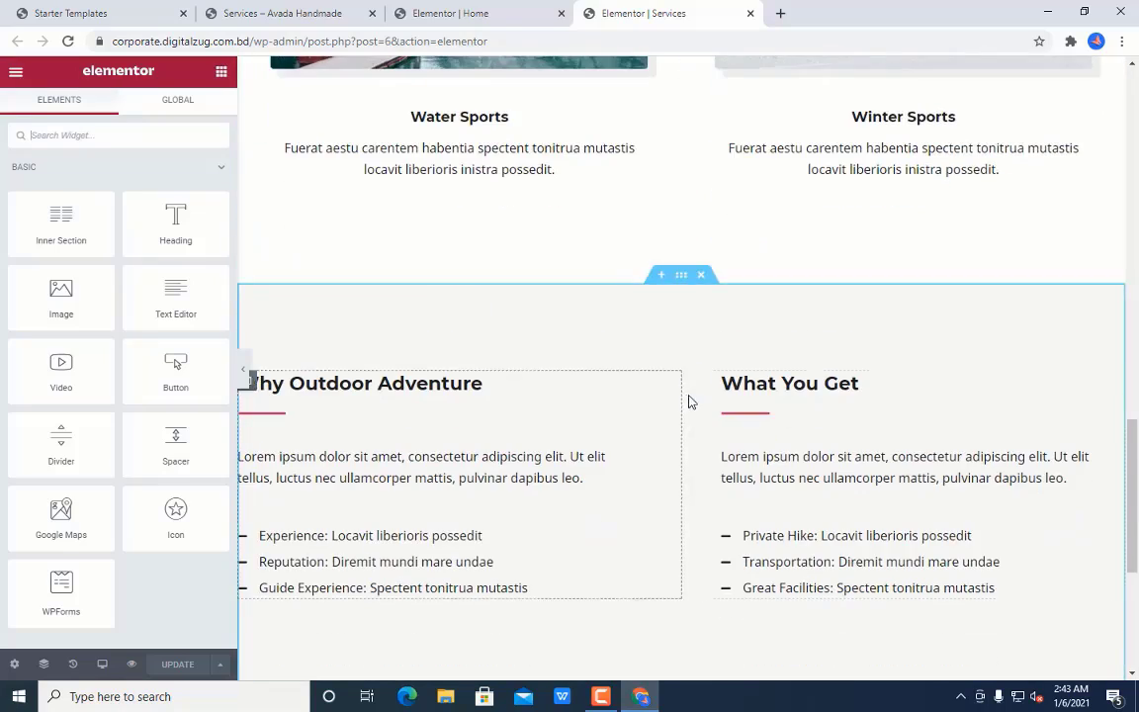
scroll(686, 400, "down", 4)
scroll(717, 396, "up", 11)
scroll(675, 387, "up", 10)
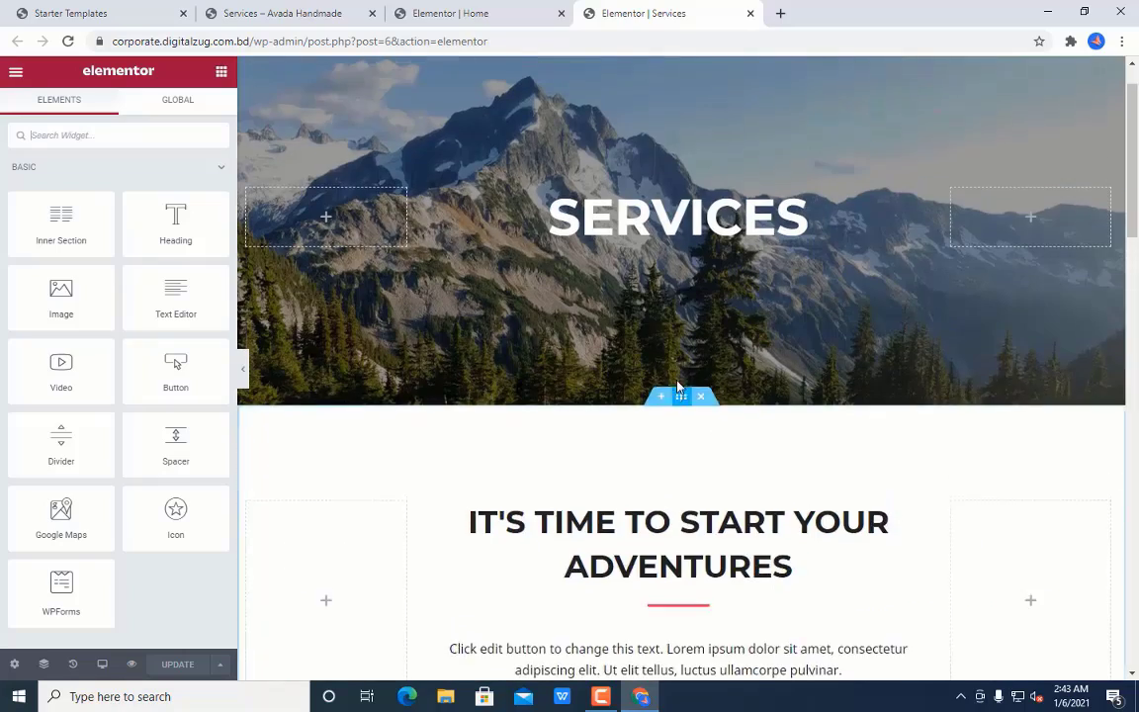
left_click(282, 13)
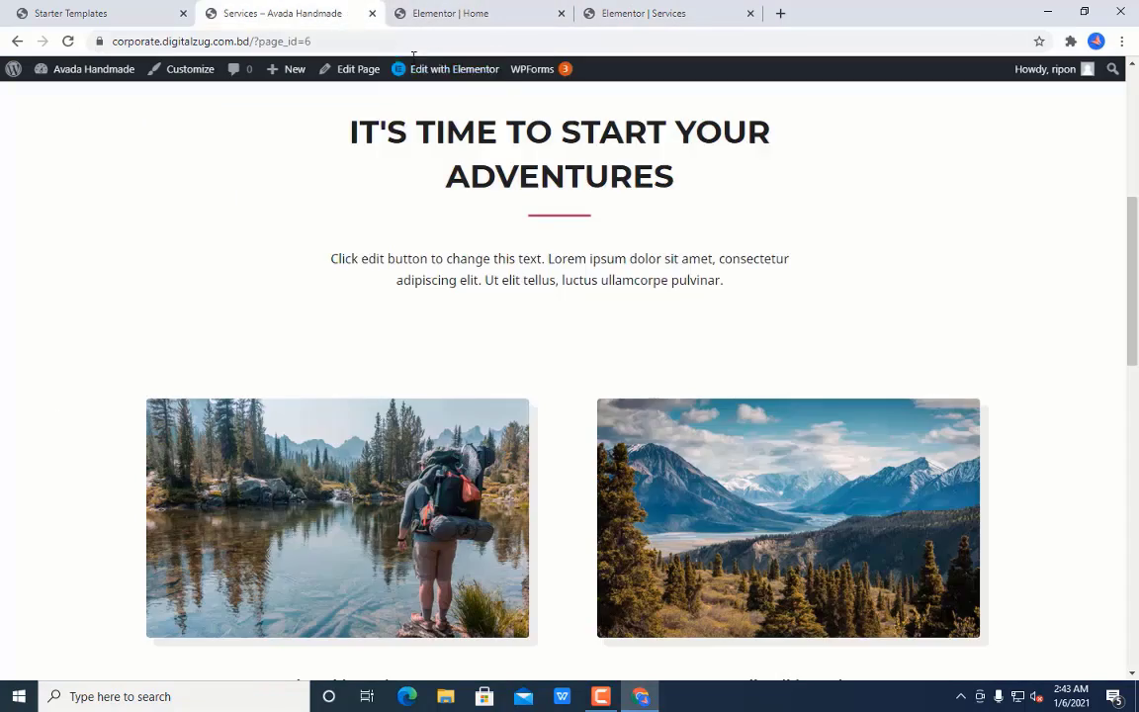
scroll(681, 170, "up", 5)
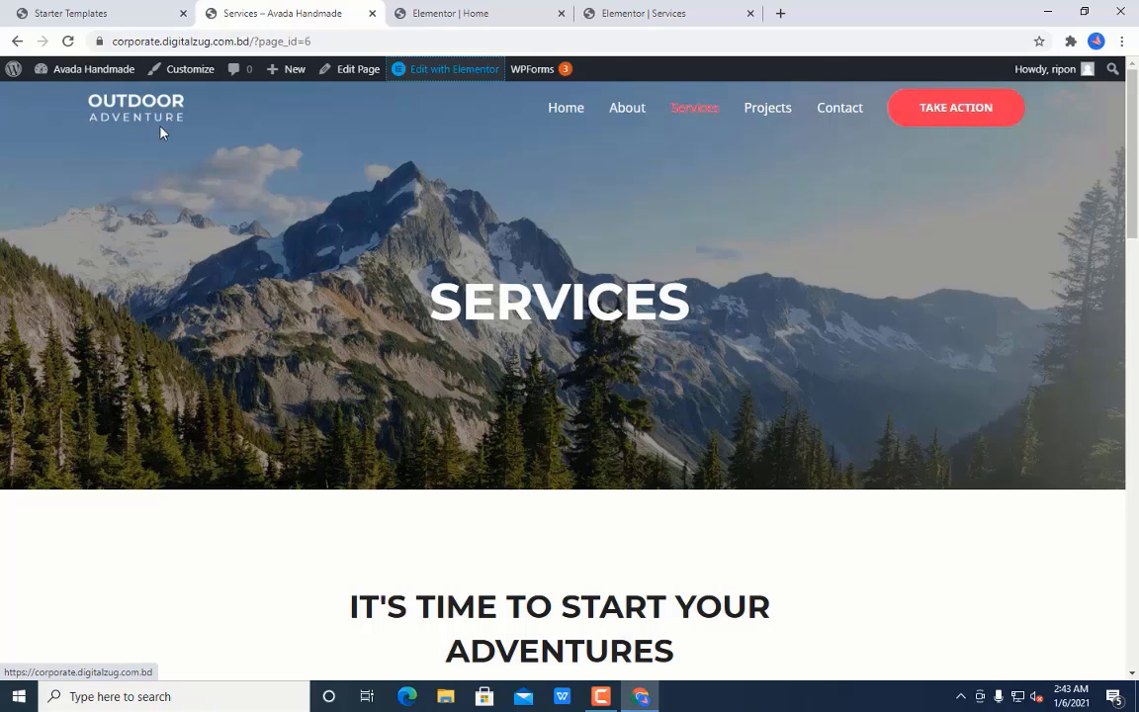
scroll(448, 270, "down", 9)
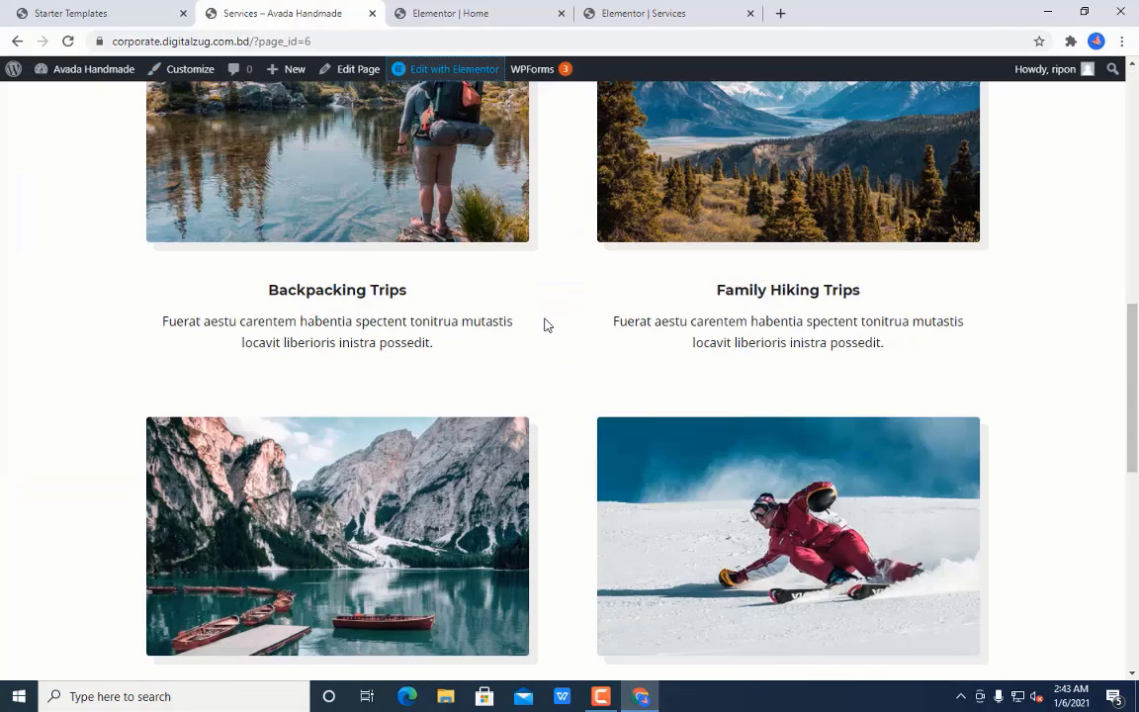
scroll(546, 326, "down", 7)
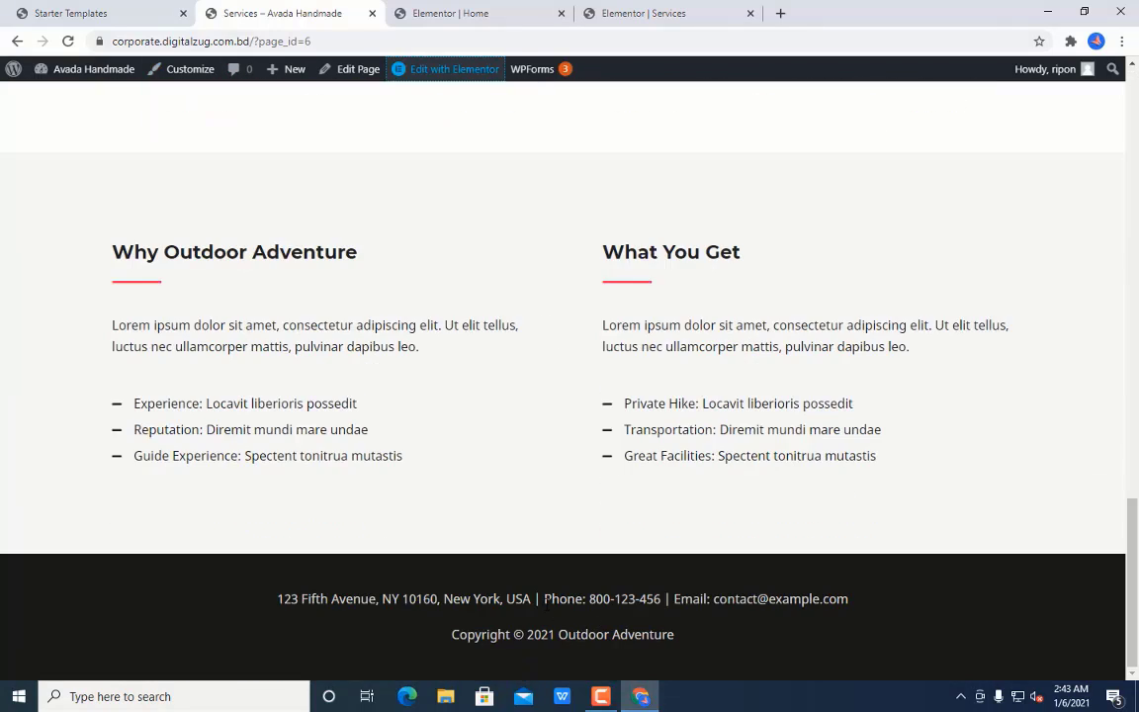
scroll(450, 489, "up", 15)
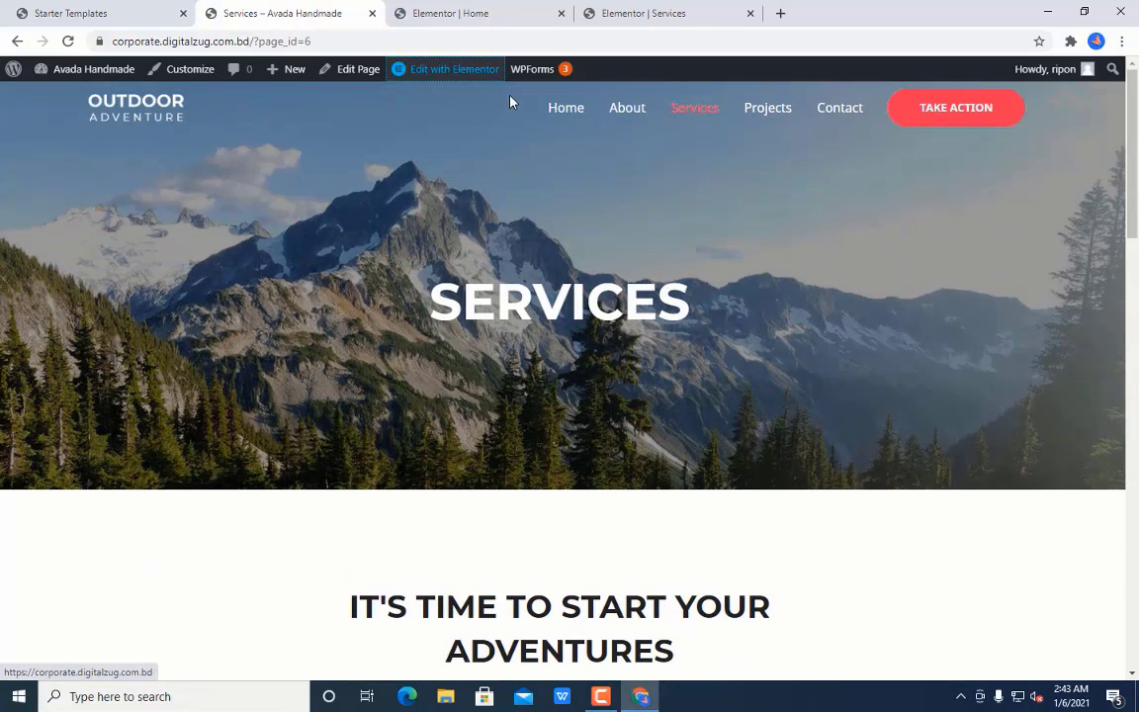
- Open the site's Customize view, inspect its Menus settings and the Services preview, and return to the Elementor home page
left_click(198, 71)
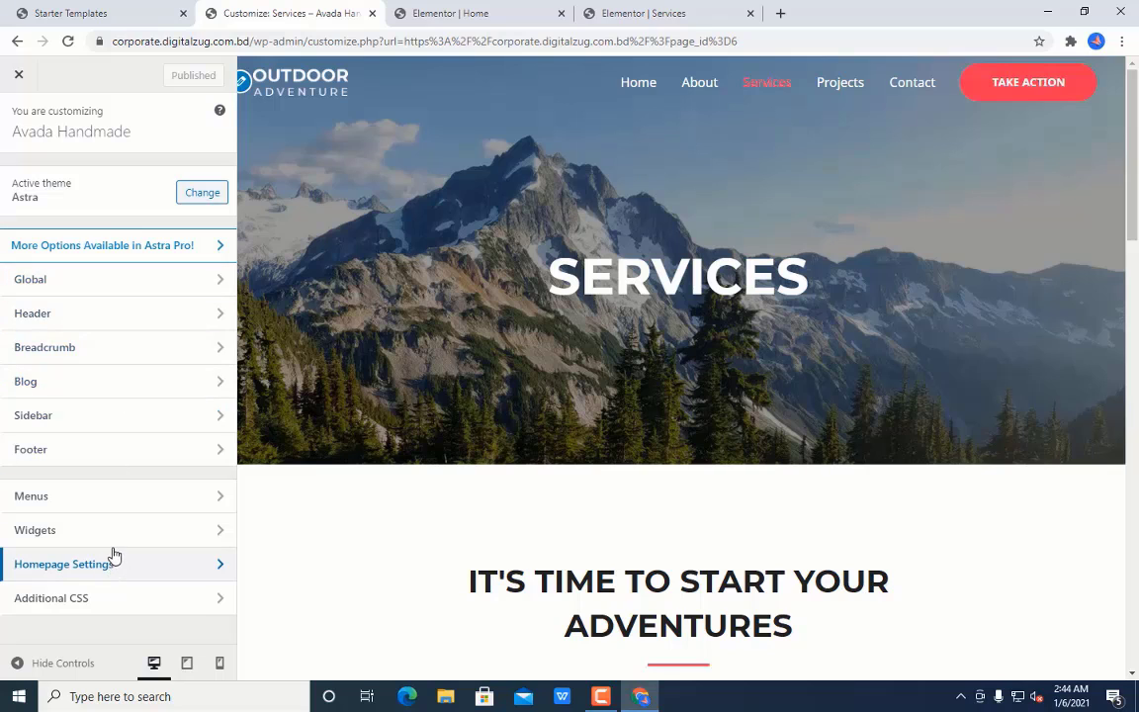
left_click(122, 496)
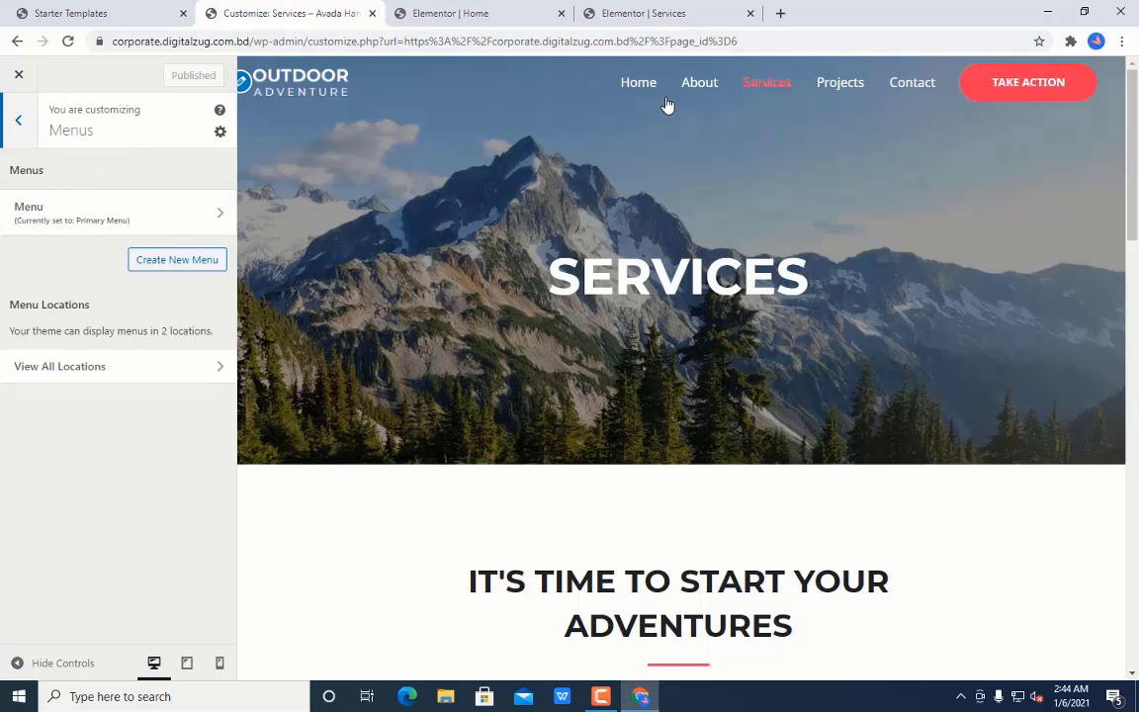
left_click(19, 123)
scroll(388, 338, "down", 1)
scroll(387, 338, "down", 13)
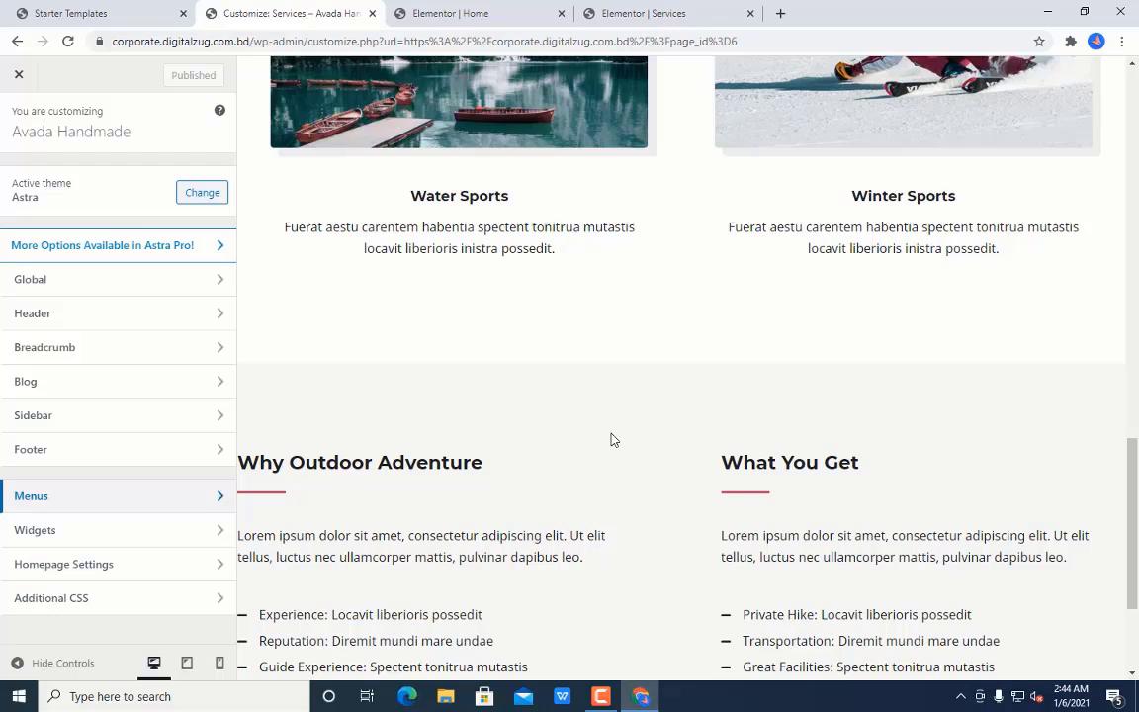
key("ctrl+Tab")
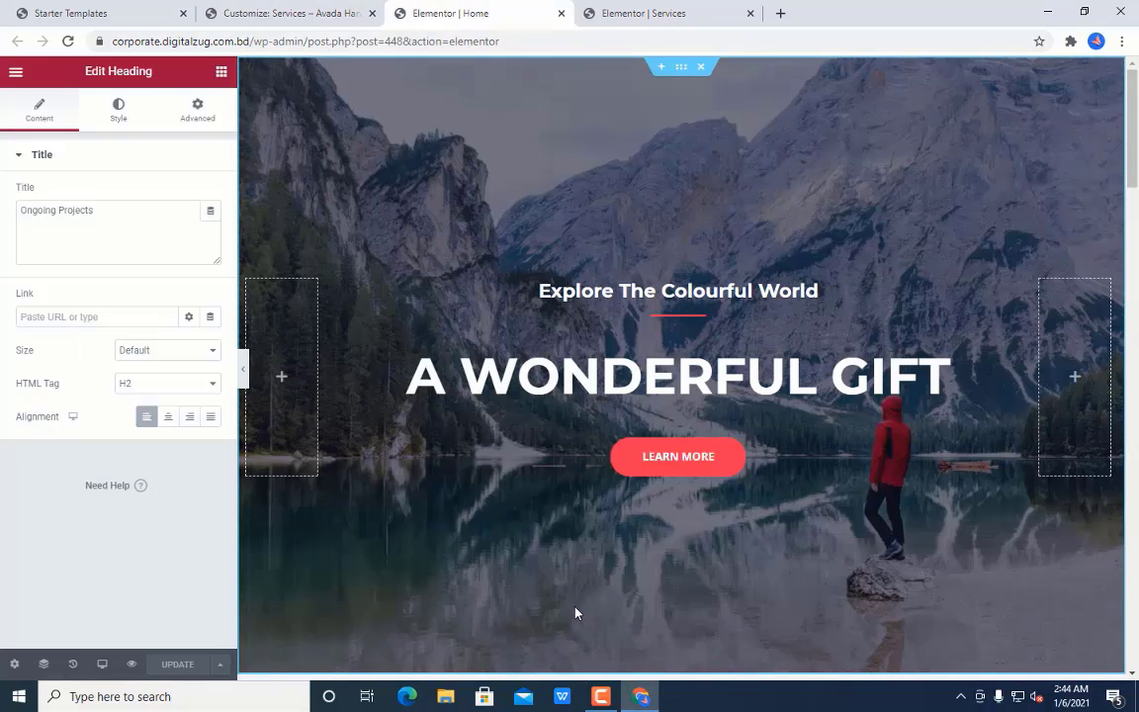